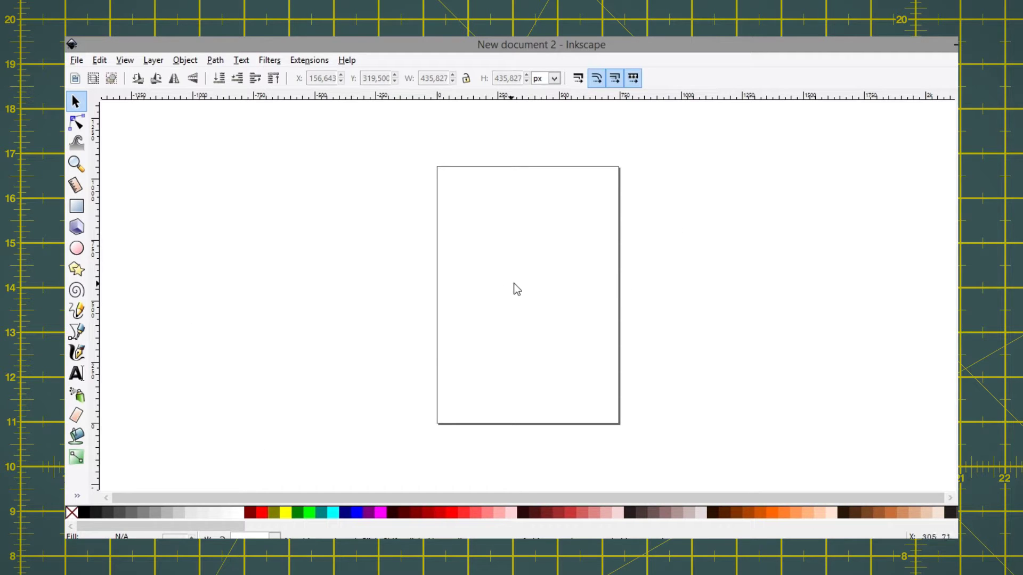
Set the default stroke colour to black and the default fill colour to white
right_click(85, 513)
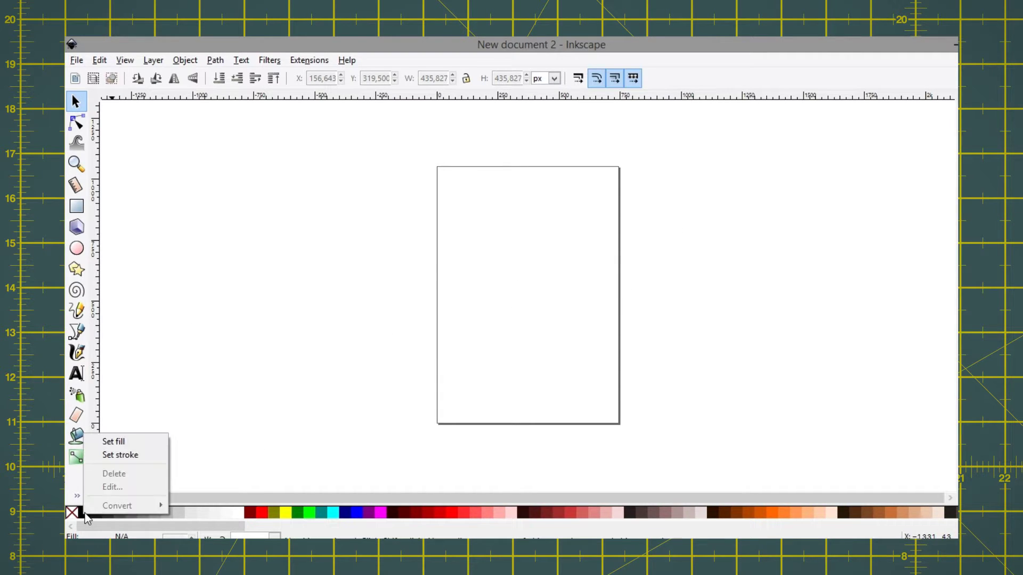
left_click(111, 457)
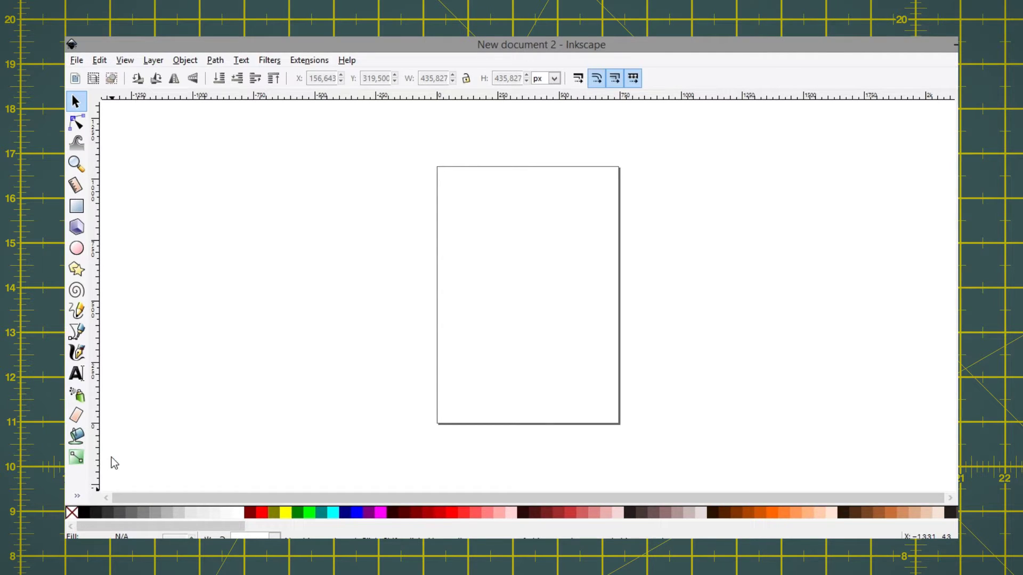
right_click(238, 512)
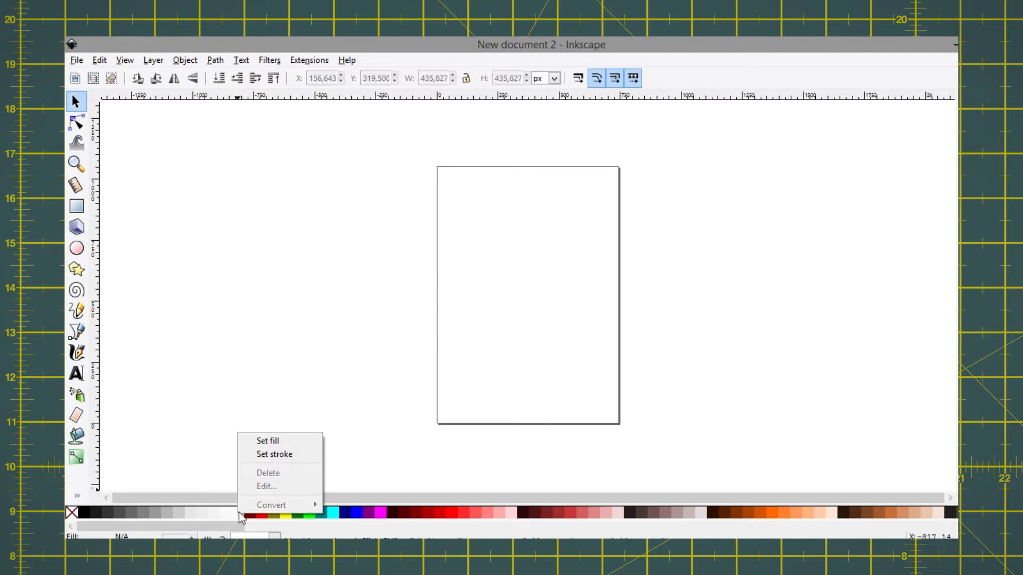
left_click(269, 443)
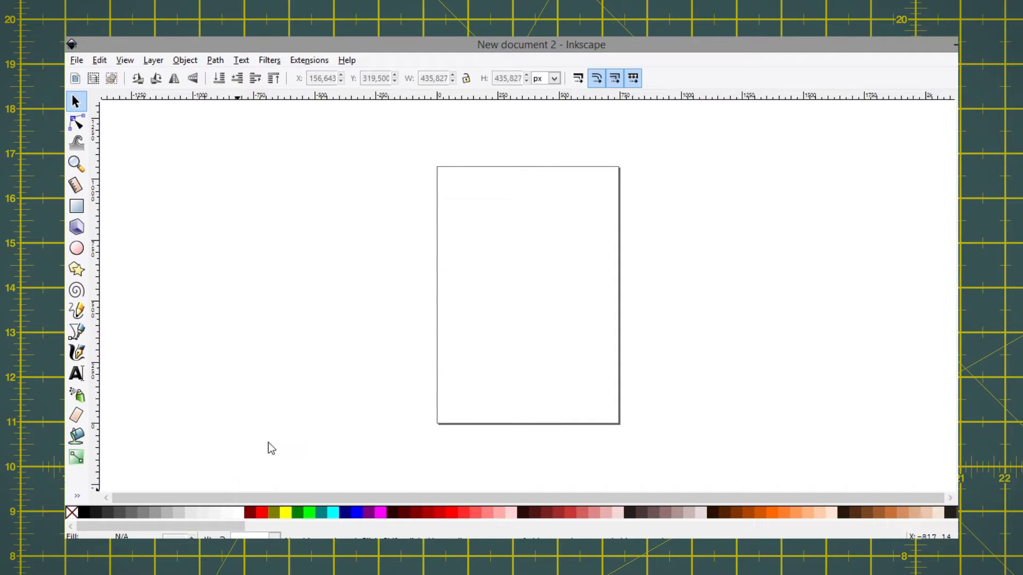
Draw a rectangle about 406 by 394 px near the middle of the page
left_click(77, 208)
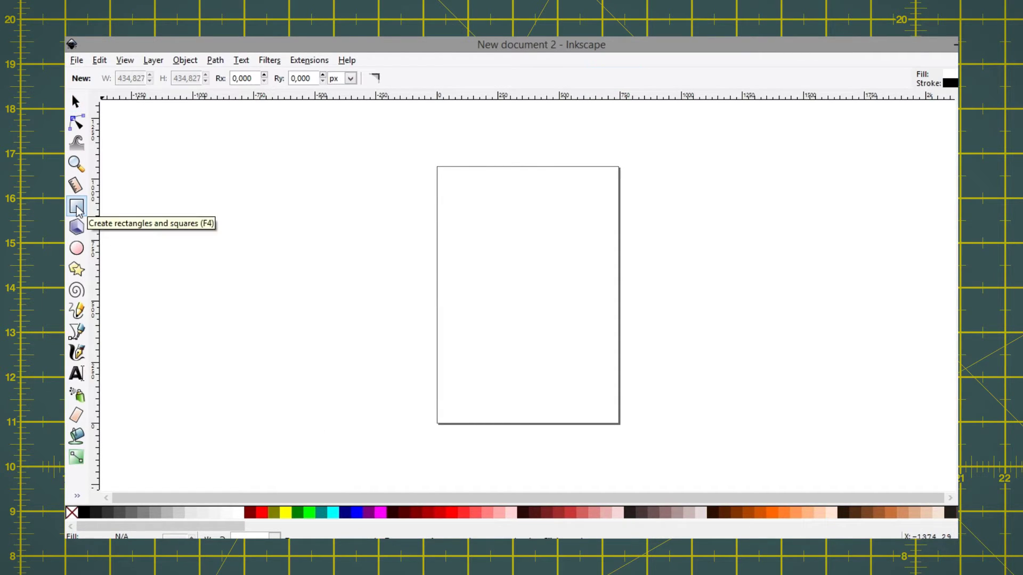
left_click_drag(484, 247, 582, 343)
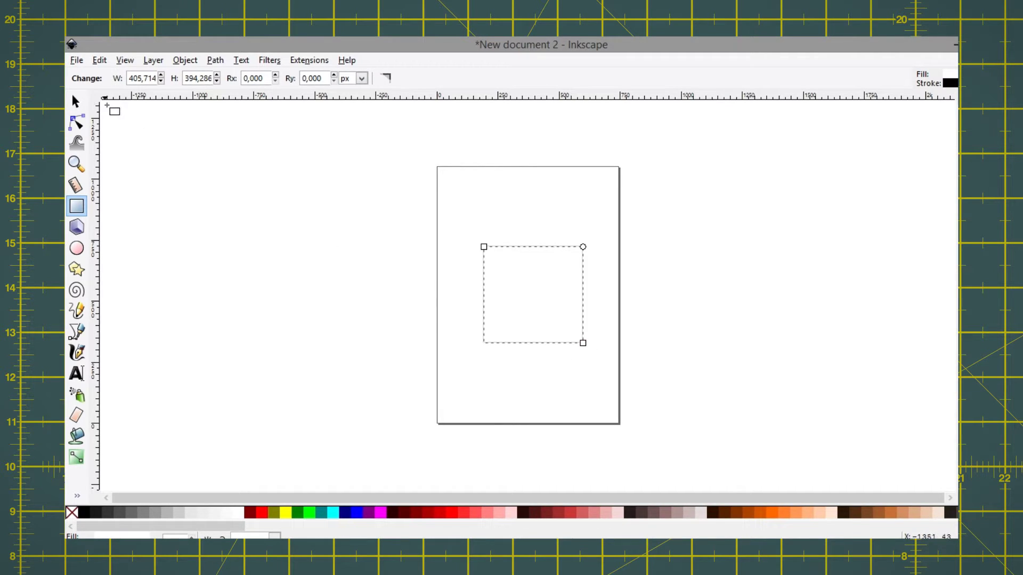
left_click(75, 101)
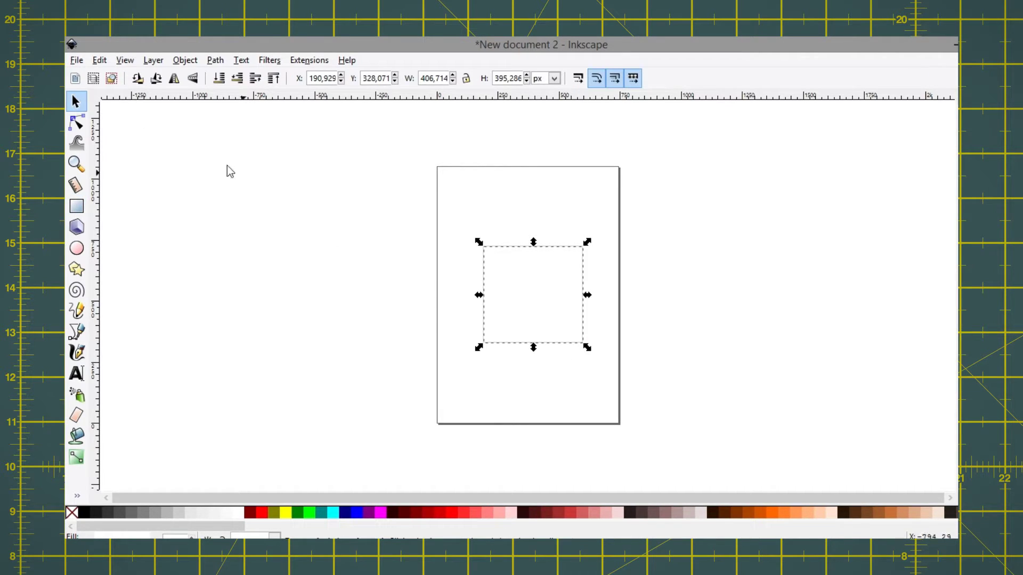
Switch the units to centimetres, resize the rectangle to 12.3 by 12.3 cm, and shift it slightly toward the page's left edge
left_click(552, 315)
left_click(552, 316)
left_click(550, 79)
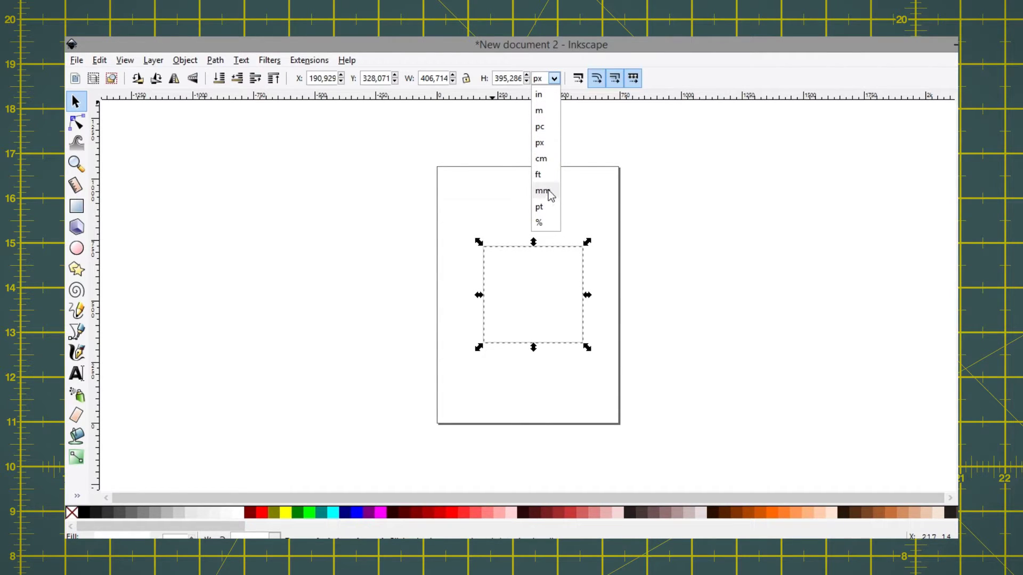
left_click(549, 160)
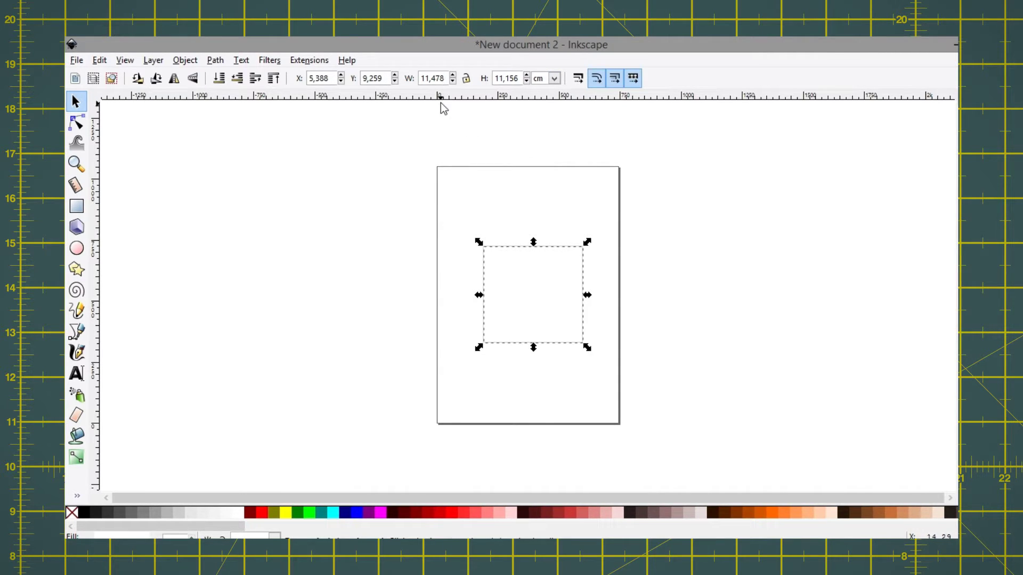
left_click_drag(443, 79, 426, 78)
type("12,")
type("5")
left_click_drag(518, 80, 497, 79)
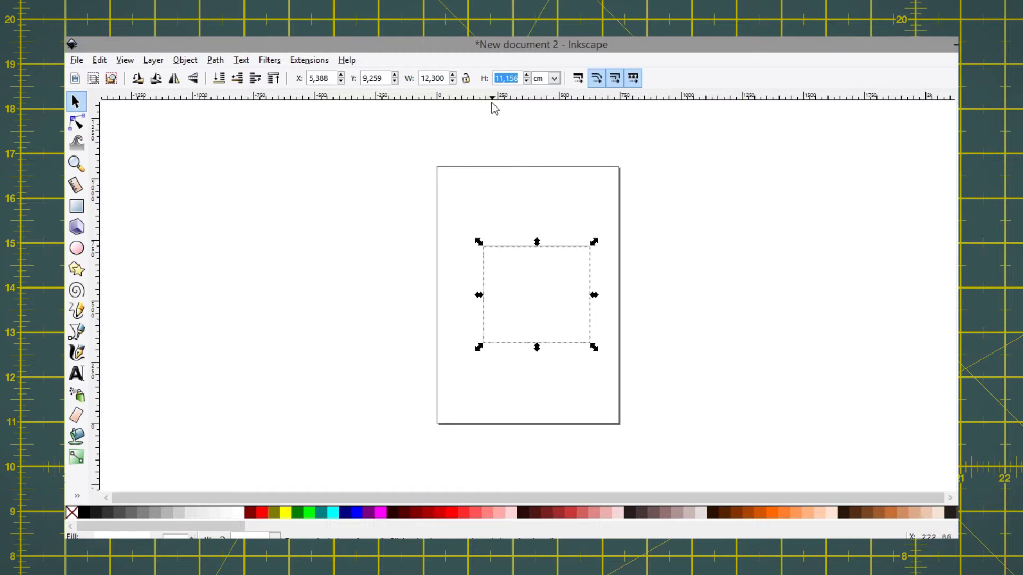
type("12,300")
key("Return")
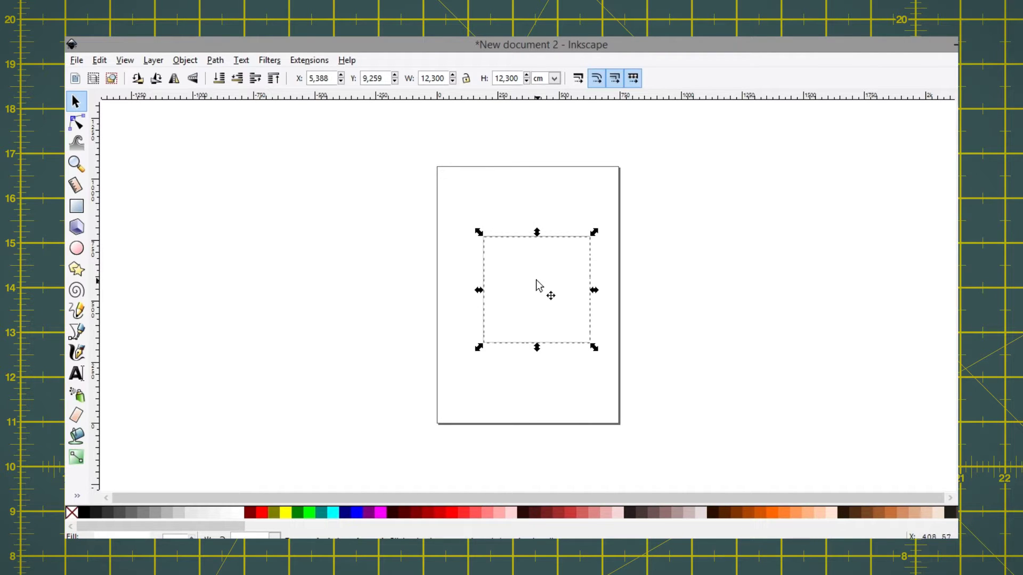
left_click_drag(539, 286, 530, 284)
Duplicate the square and reshape the copy into a full-height strip on its left side, 2.1 cm wide
left_click(107, 62)
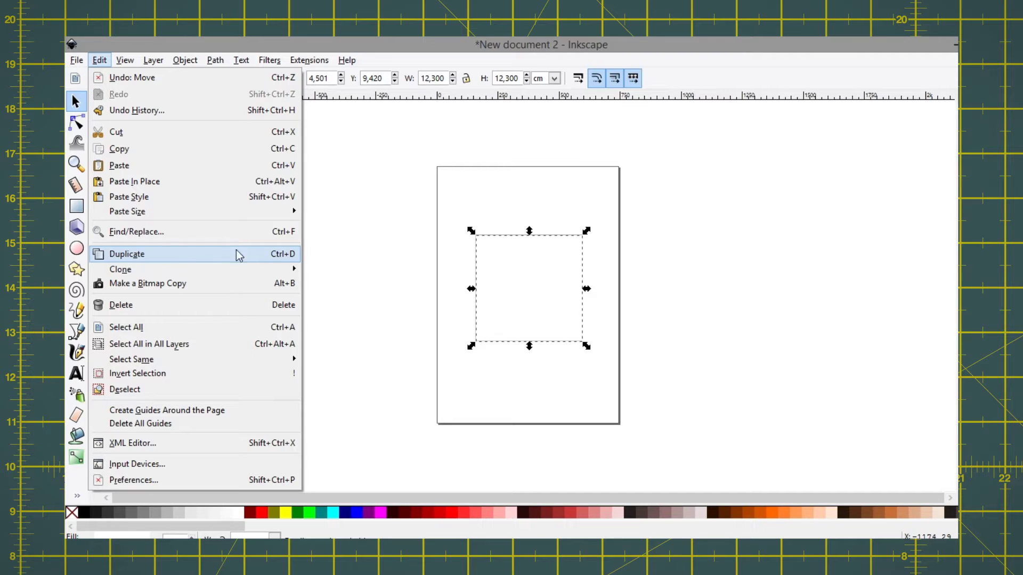
left_click(276, 258)
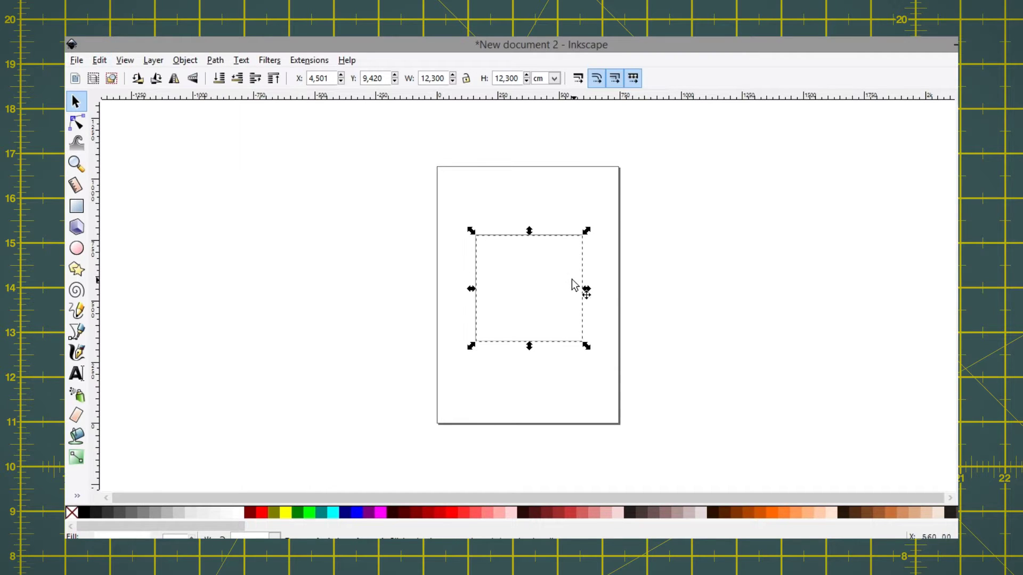
left_click_drag(588, 290, 460, 292)
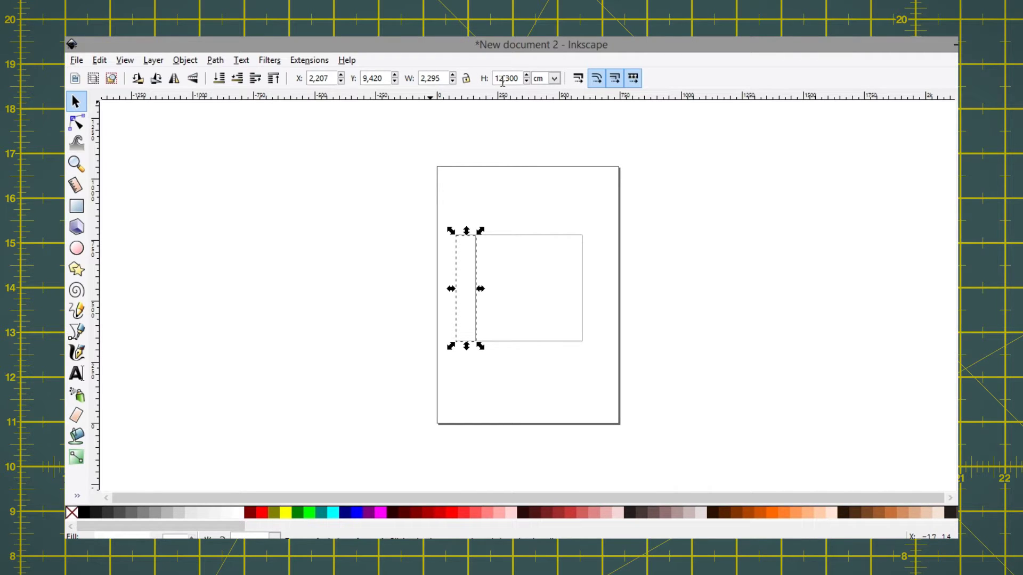
left_click_drag(441, 78, 409, 78)
type("2")
type(",1")
key("Return")
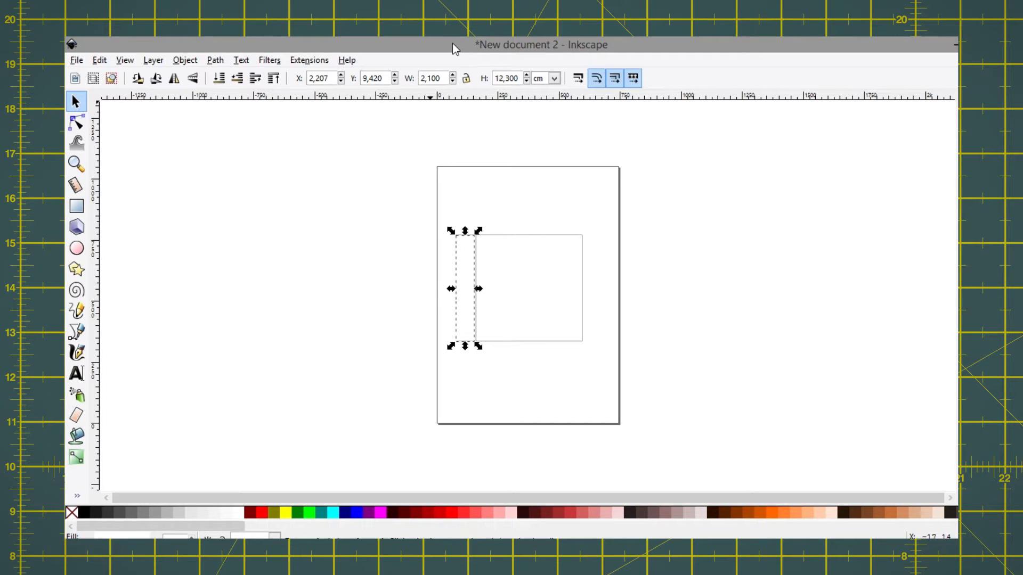
left_click(484, 370)
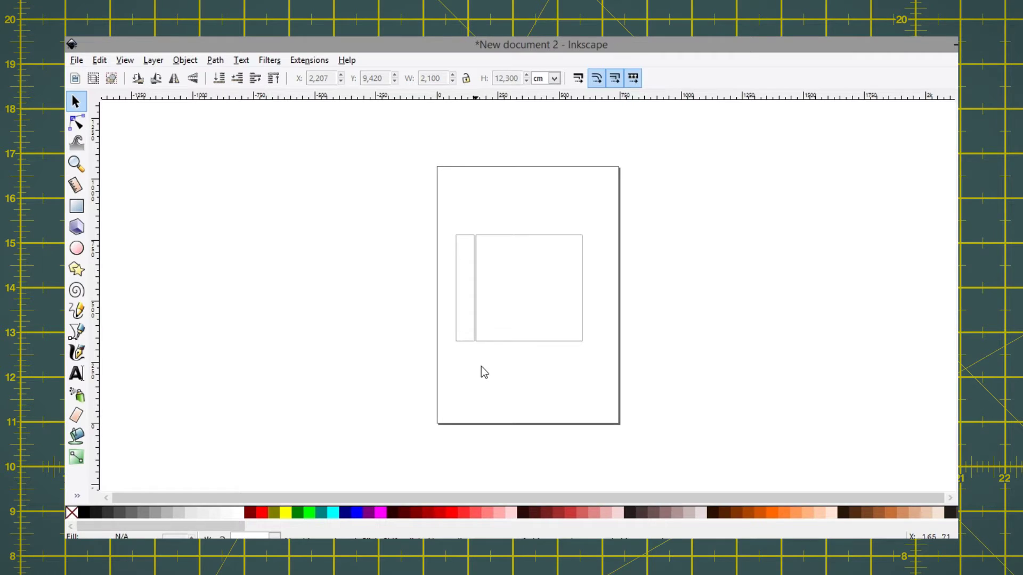
Move the left strip against the square so their adjacent side edges meet and their top edges line up
left_click(77, 163)
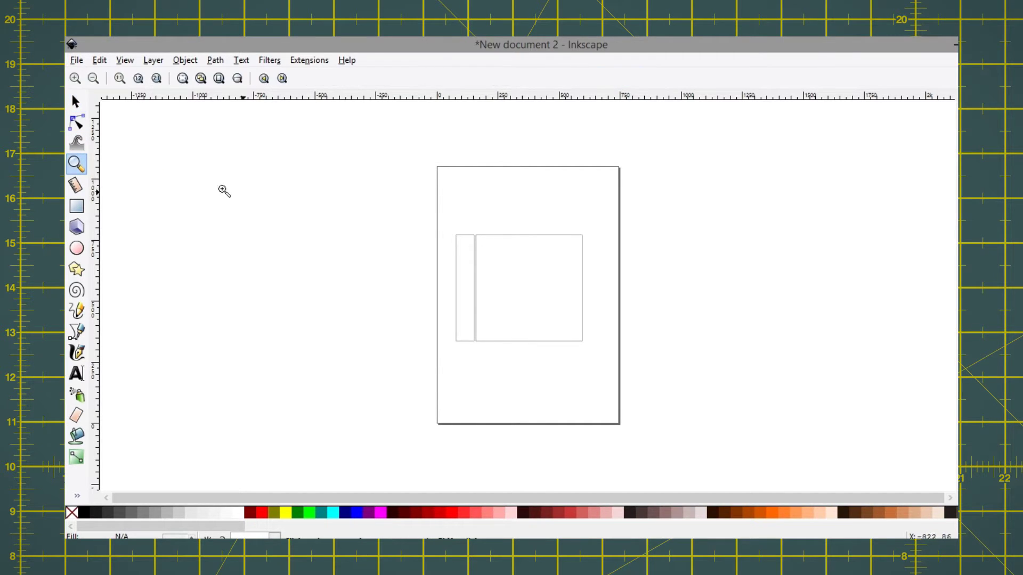
left_click_drag(461, 224, 492, 251)
left_click_drag(414, 203, 607, 344)
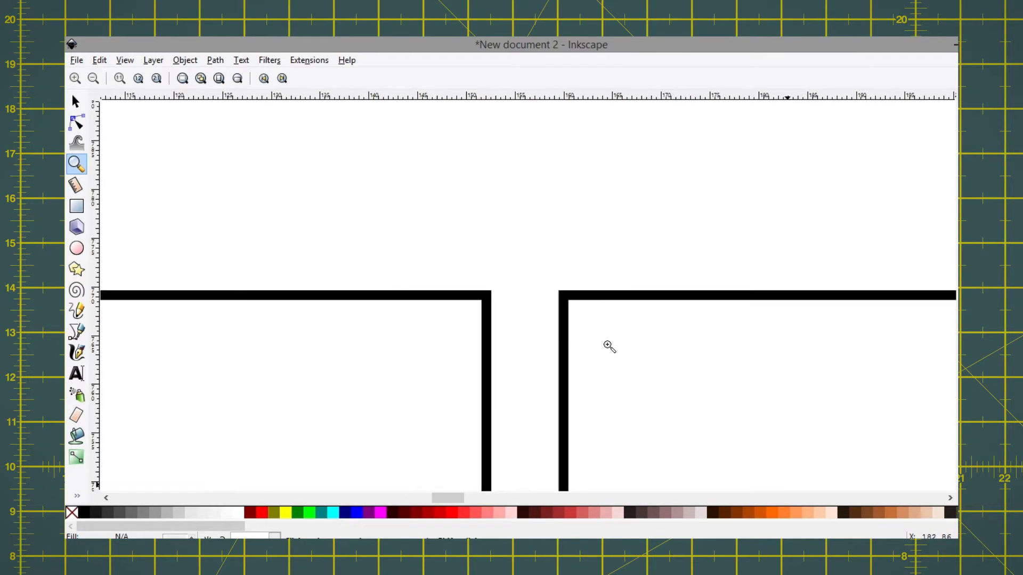
left_click(75, 104)
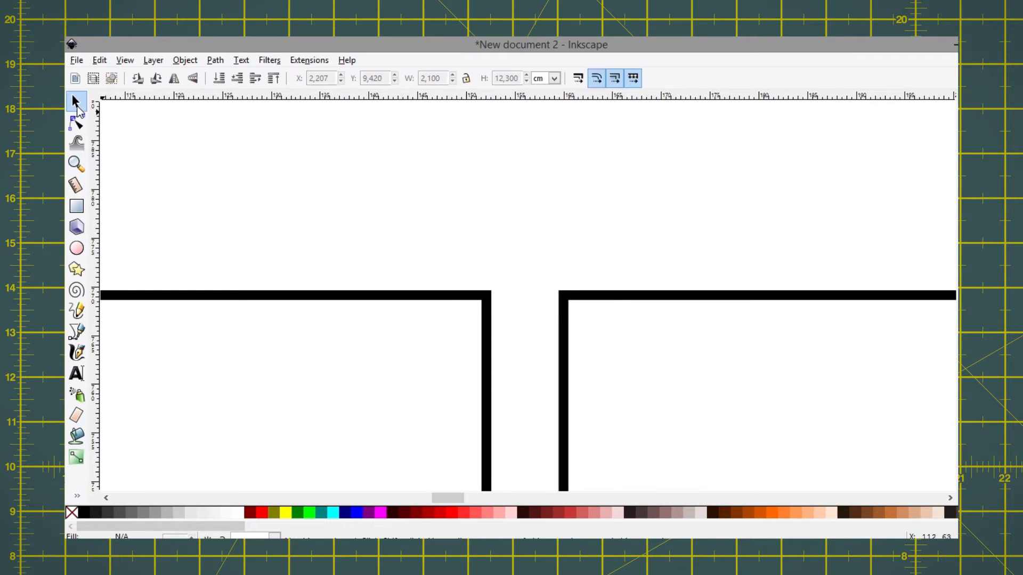
left_click(459, 297)
left_click_drag(484, 367, 554, 366)
left_click(557, 224)
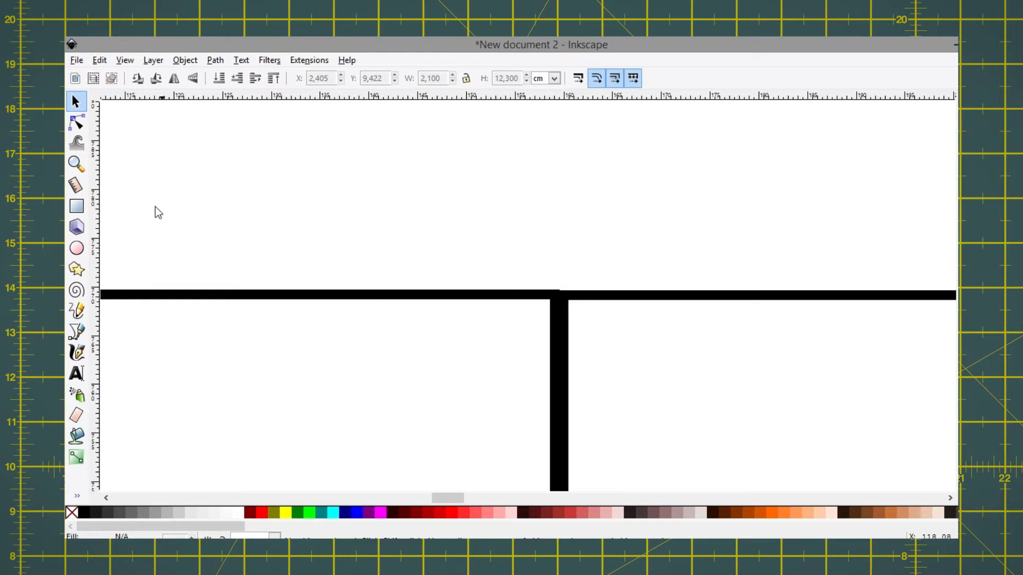
mouse_move(530, 293)
left_mouse_down()
mouse_move(517, 299)
mouse_move(529, 293)
left_mouse_up()
left_click(532, 237)
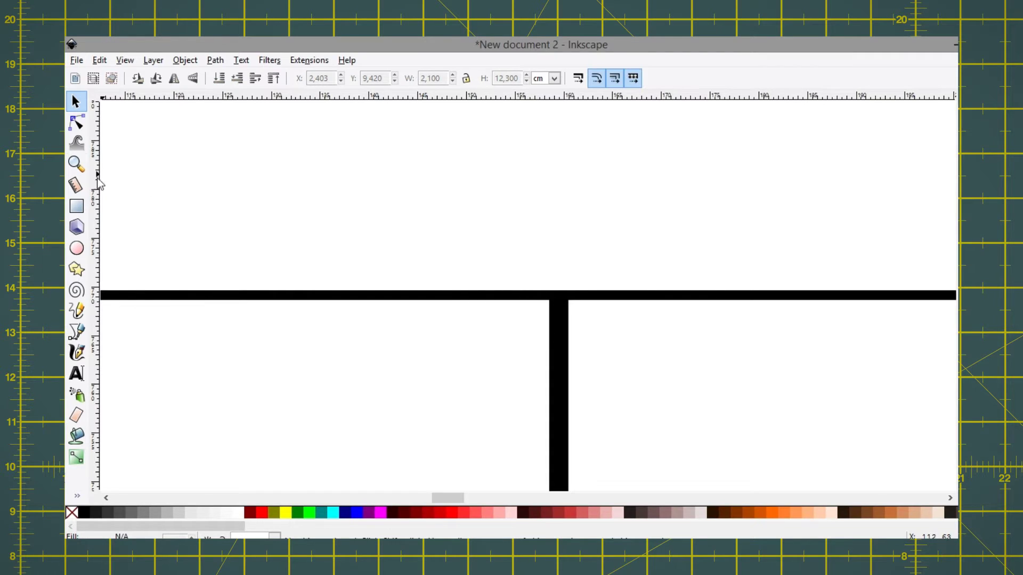
Duplicate the central square and reshape the copy into an adjoining strip on its right side, 2.1 cm wide
left_click(76, 163)
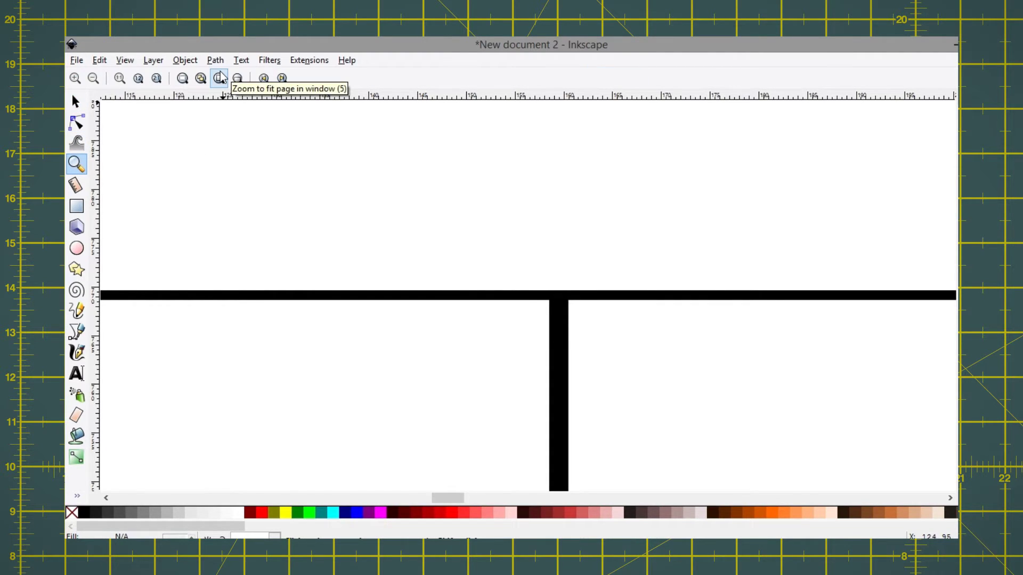
left_click(219, 78)
left_click(76, 101)
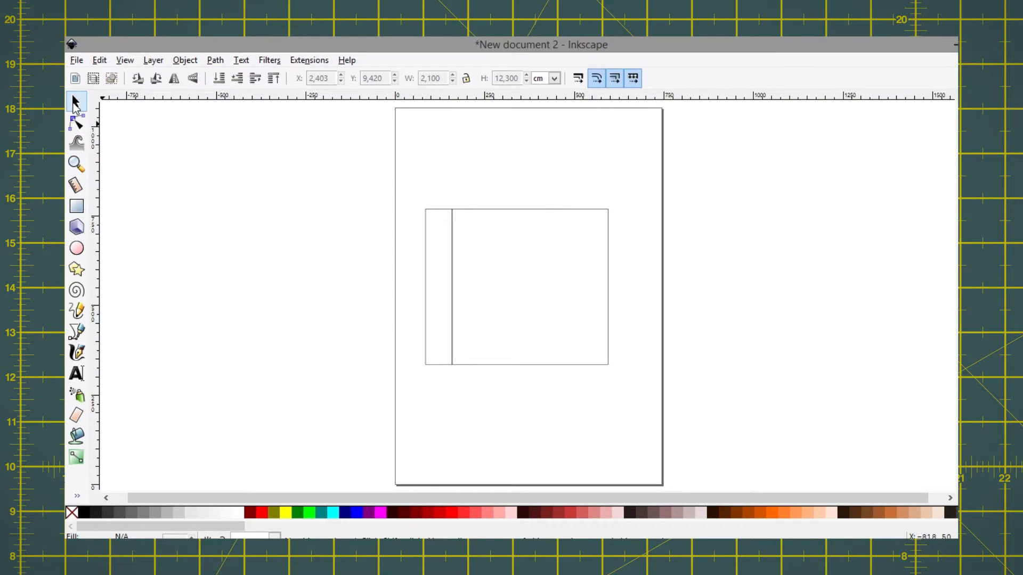
left_click(530, 274)
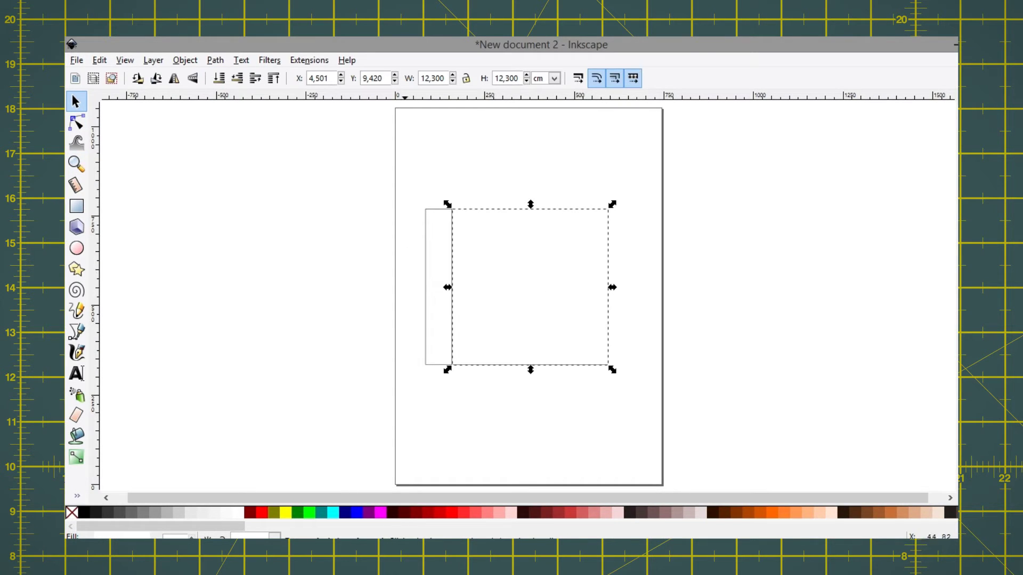
left_click(102, 62)
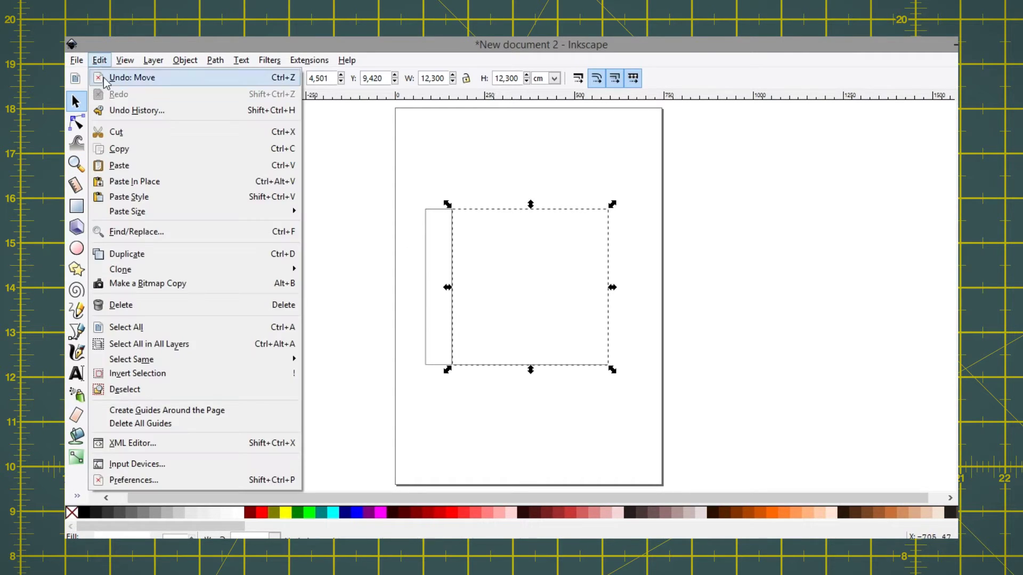
left_click(120, 255)
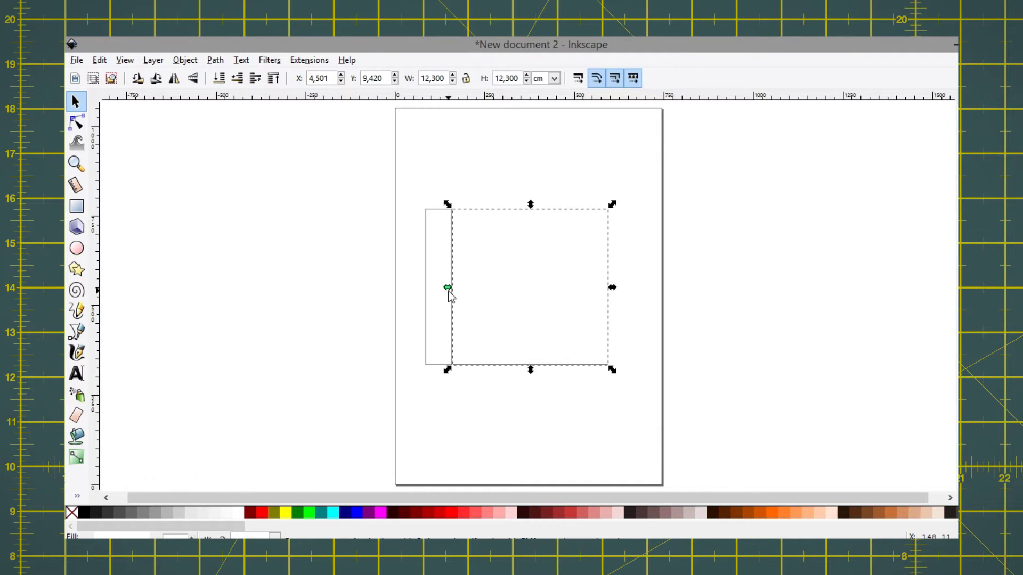
left_click_drag(448, 288, 631, 297)
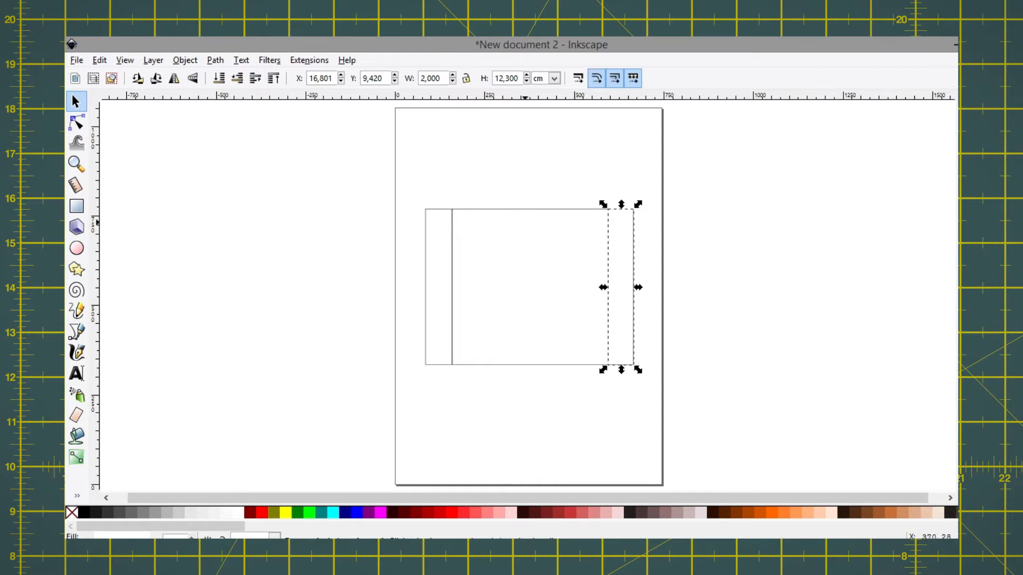
double_click(442, 81)
type("2.")
key("Return")
left_click(492, 136)
Duplicate the central square and reshape the copy into an adjoining strip above it, 2.1 cm high
left_click(76, 163)
left_click_drag(589, 199, 626, 226)
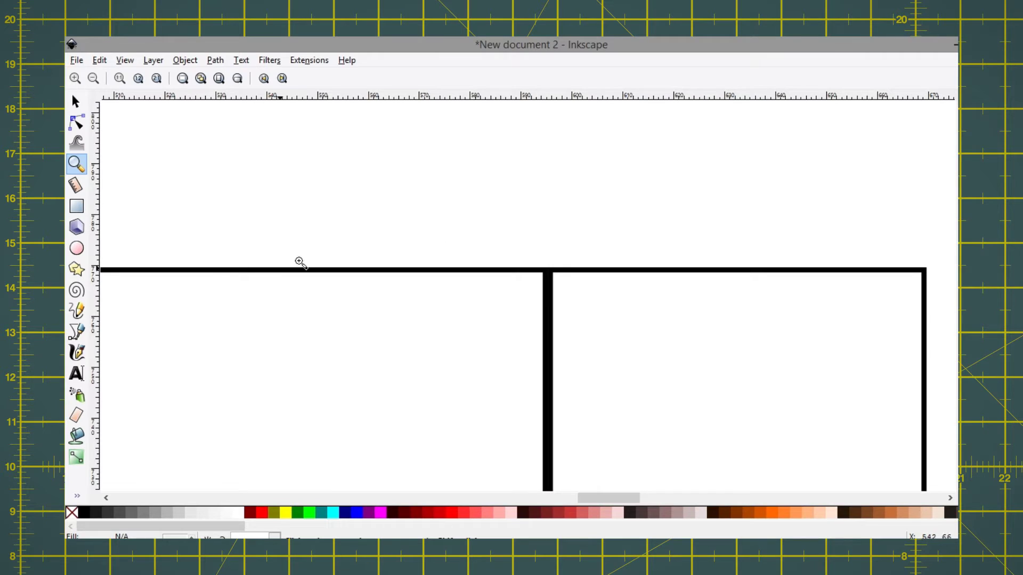
left_click(222, 80)
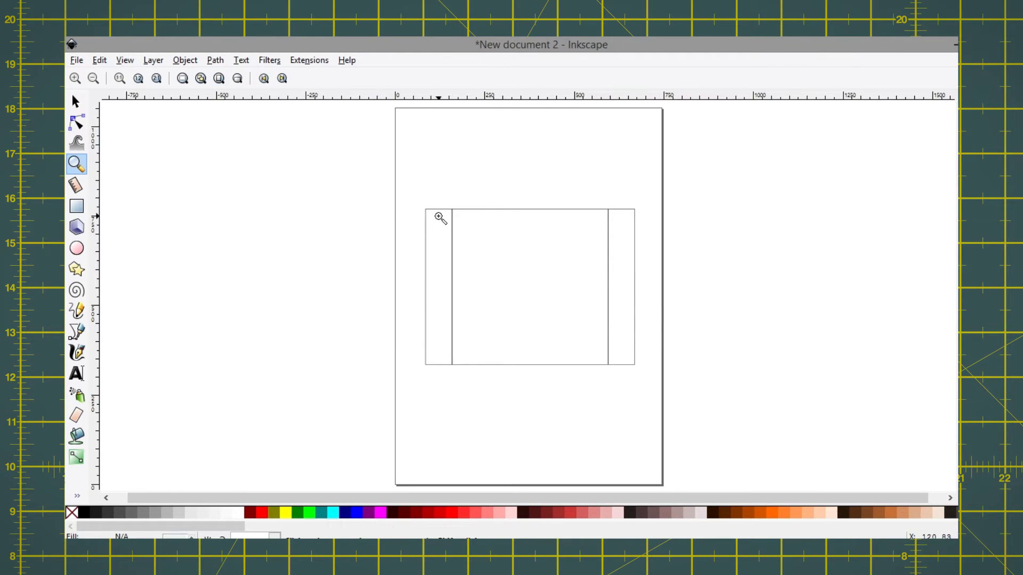
left_click(76, 104)
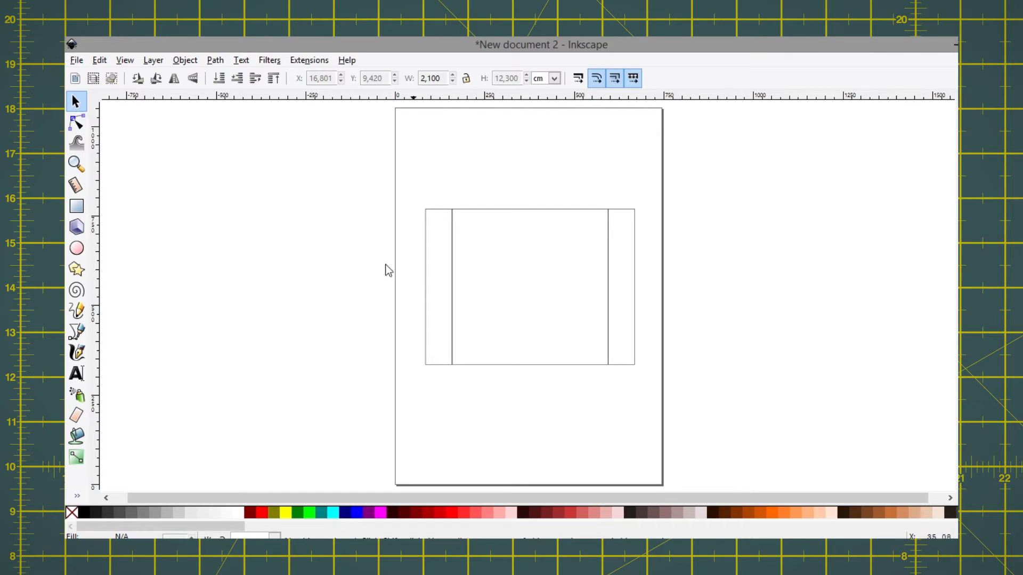
left_click(507, 301)
left_click(100, 60)
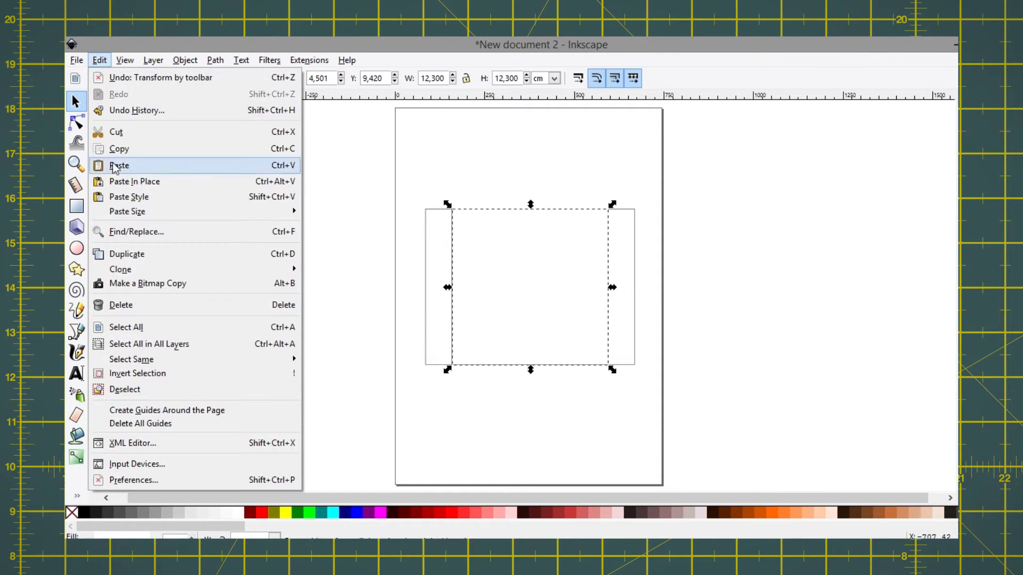
left_click(120, 255)
left_click_drag(533, 373, 526, 196)
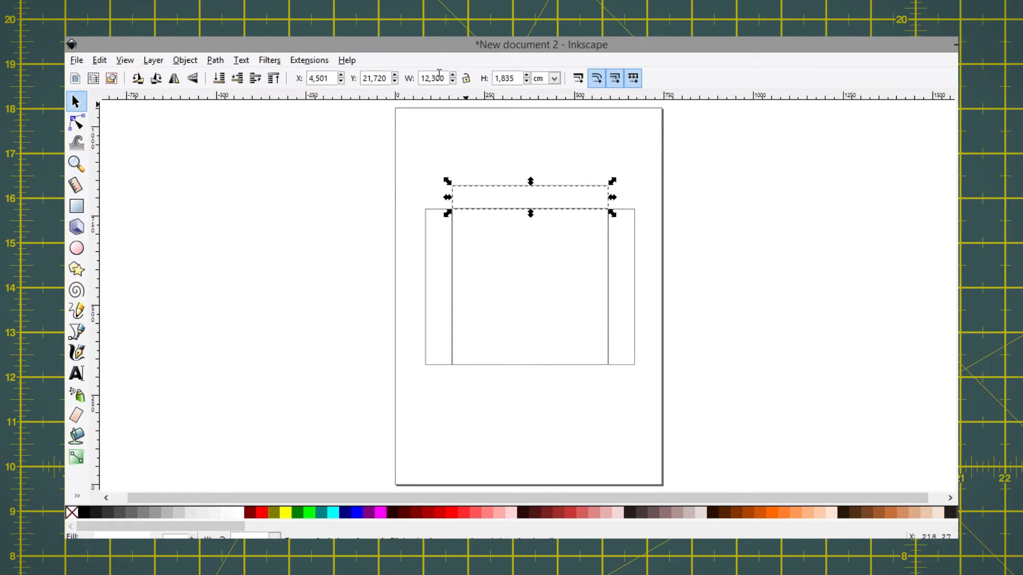
left_click_drag(515, 80, 483, 81)
key("Return")
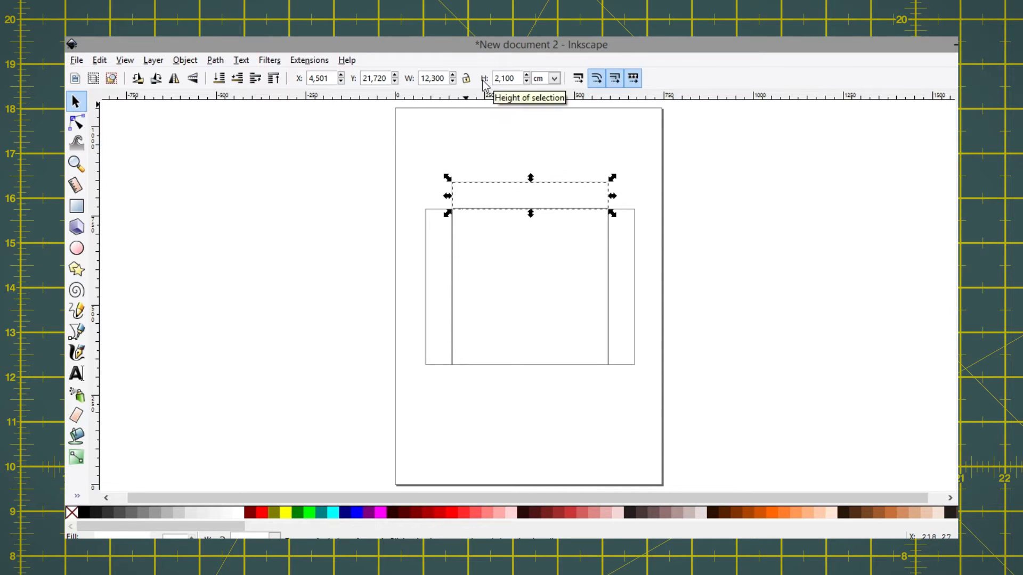
Duplicate the central square and reshape the copy into an adjoining strip below it, 2.1 cm high
left_click(535, 330)
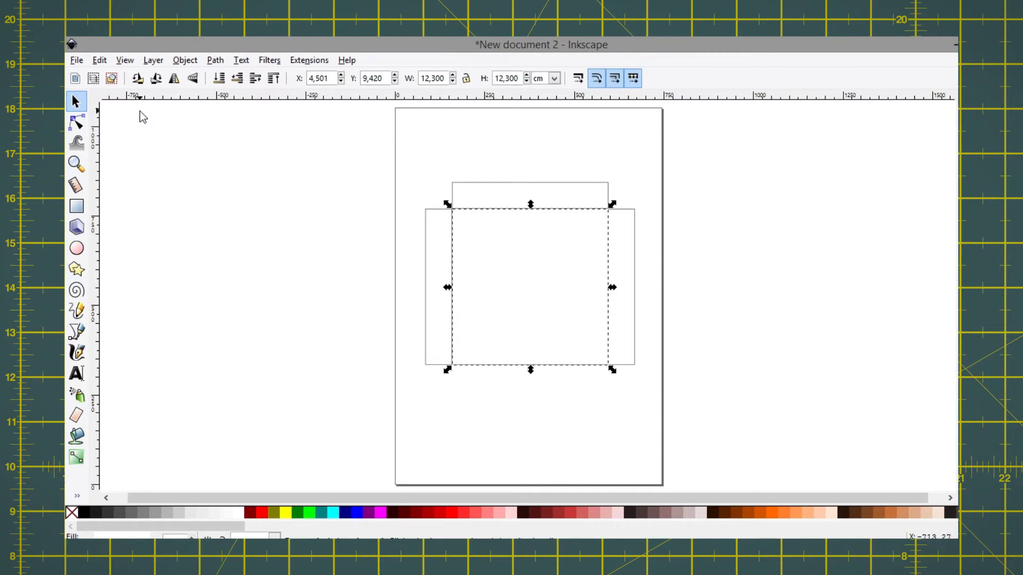
left_click(100, 60)
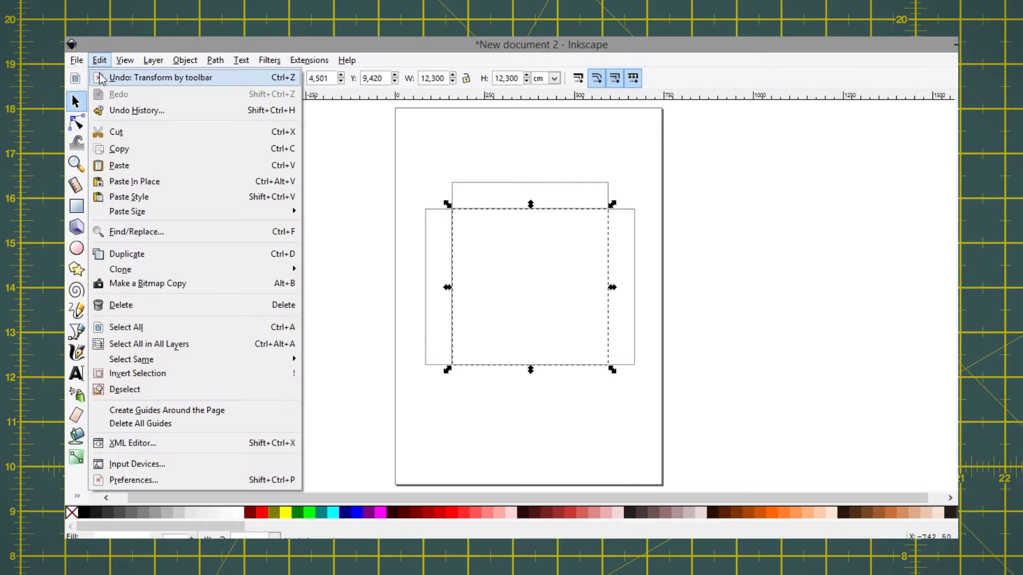
left_click(127, 254)
left_click_drag(532, 203, 528, 378)
triple_click(514, 78)
type("2")
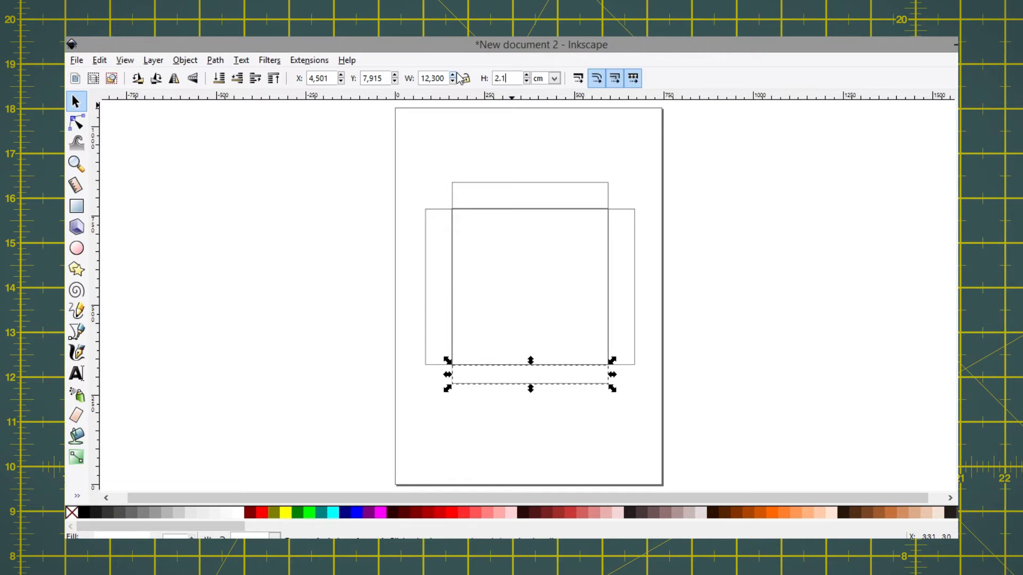
type(".1")
key("Return")
left_click(449, 120)
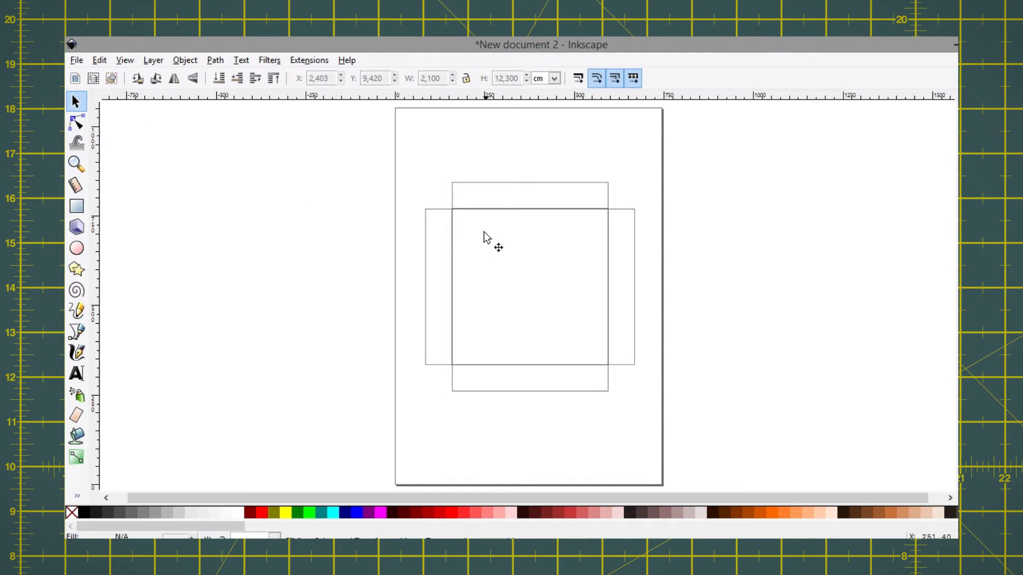
Duplicate the strip above the square and flip the copy into a second adjoining strip above it, 2.1 cm high
left_click(500, 194)
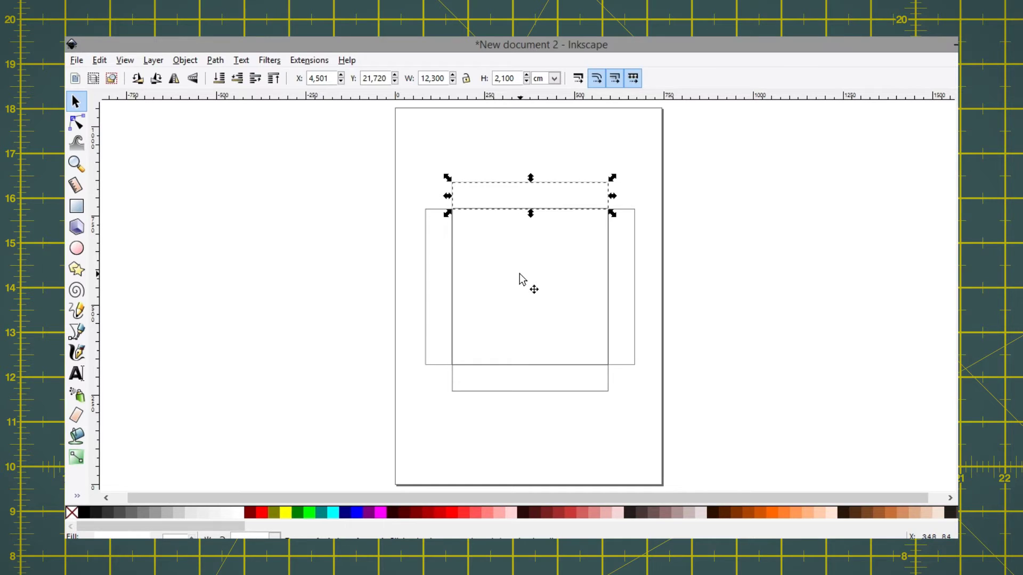
left_click(100, 60)
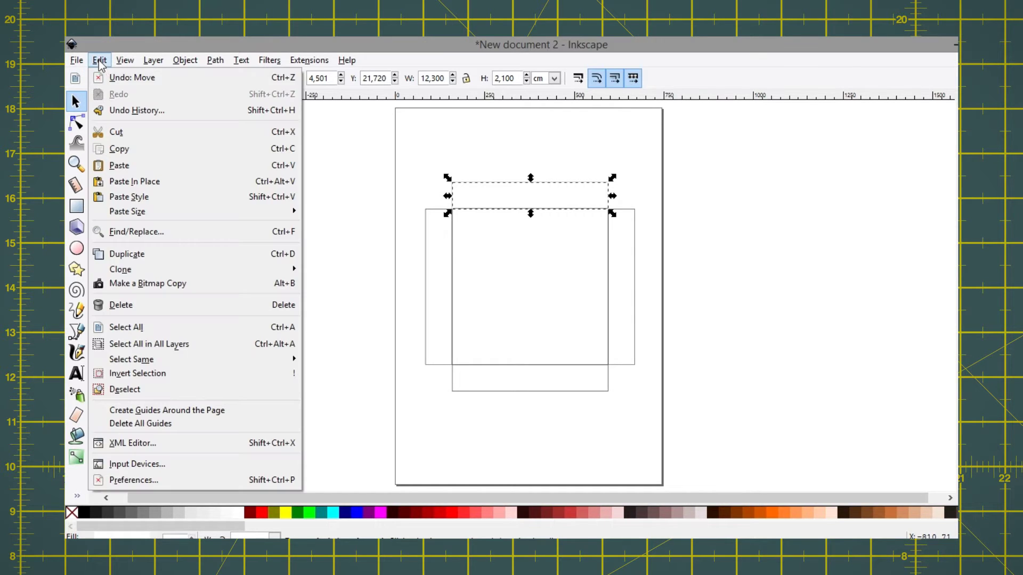
left_click(126, 258)
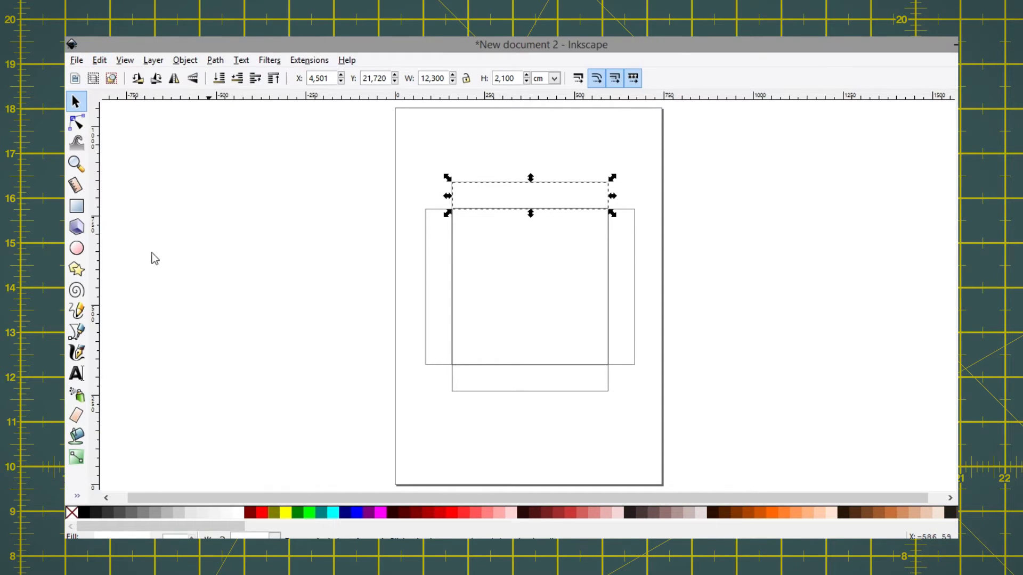
left_click_drag(534, 218, 531, 164)
left_click_drag(512, 83, 486, 74)
type("2")
key("Return")
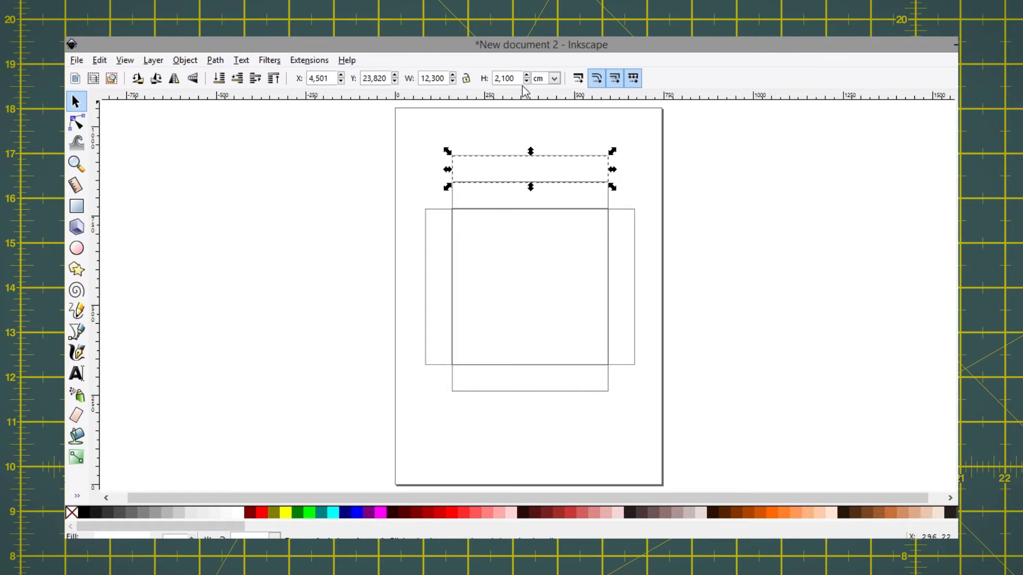
Duplicate the strip below the square and flip the copy into a second strip beneath it, 2.1 cm high
left_click(506, 379)
left_click(99, 60)
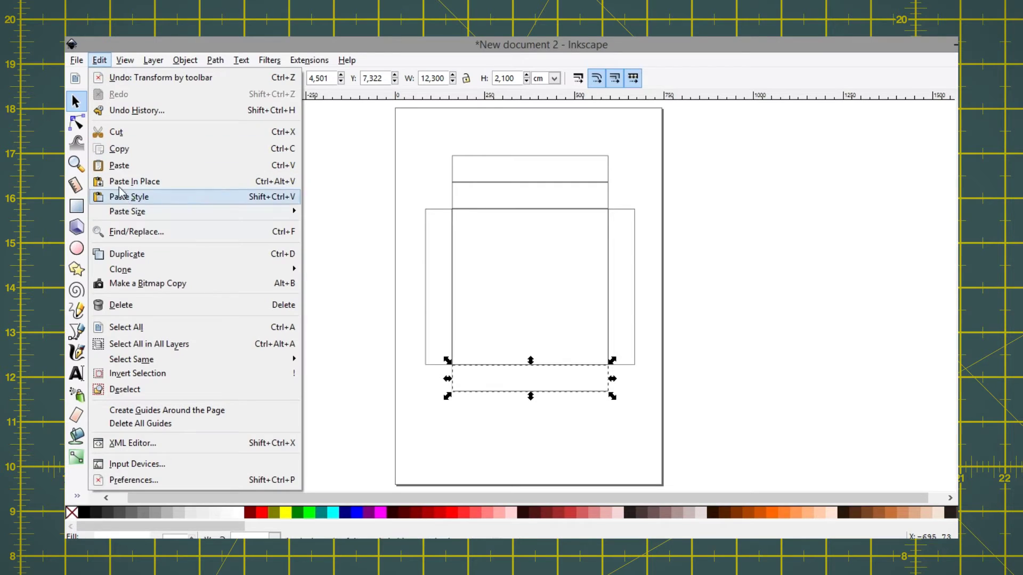
left_click(134, 255)
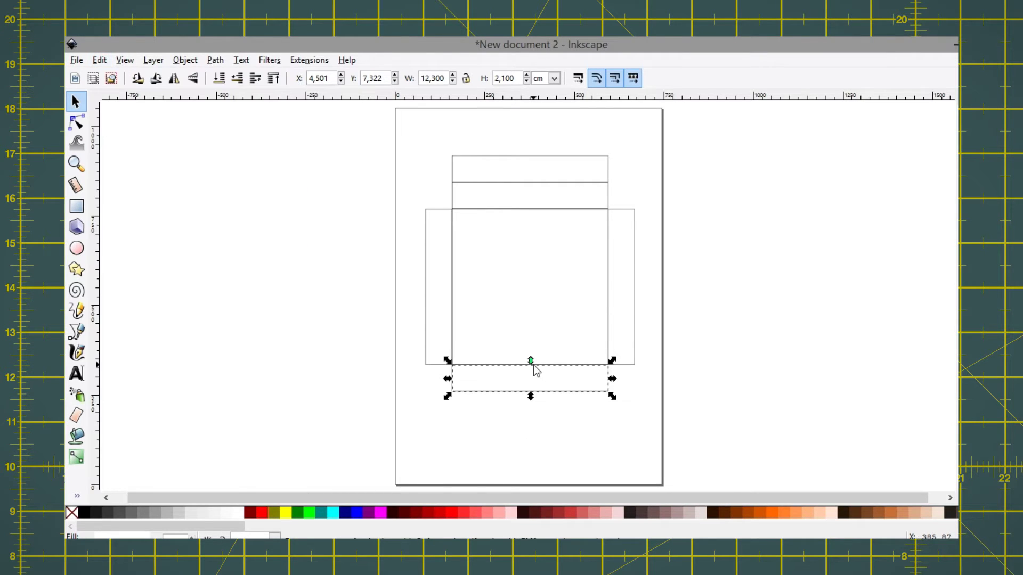
left_click_drag(532, 362, 529, 416)
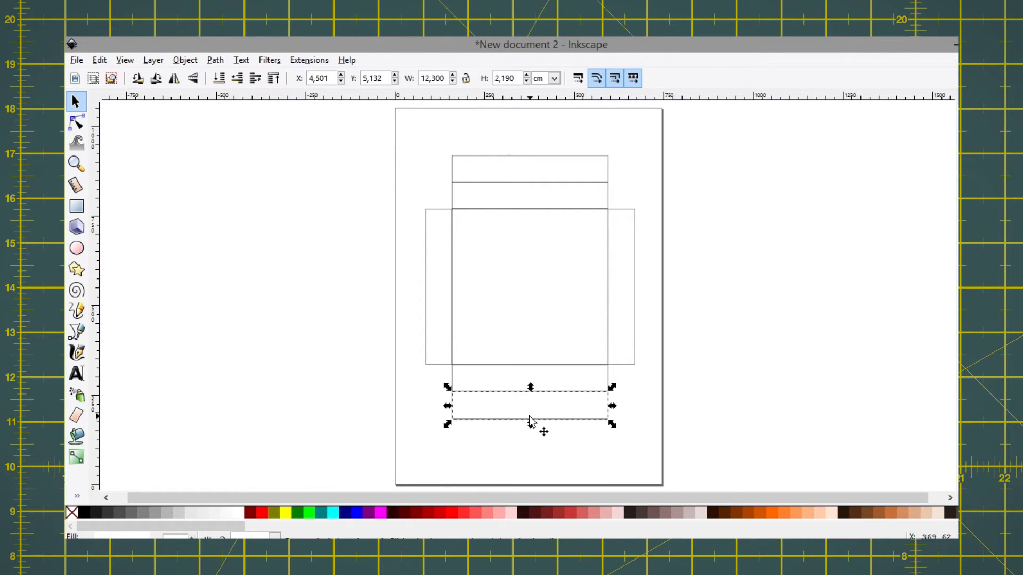
double_click(516, 79)
type("2.")
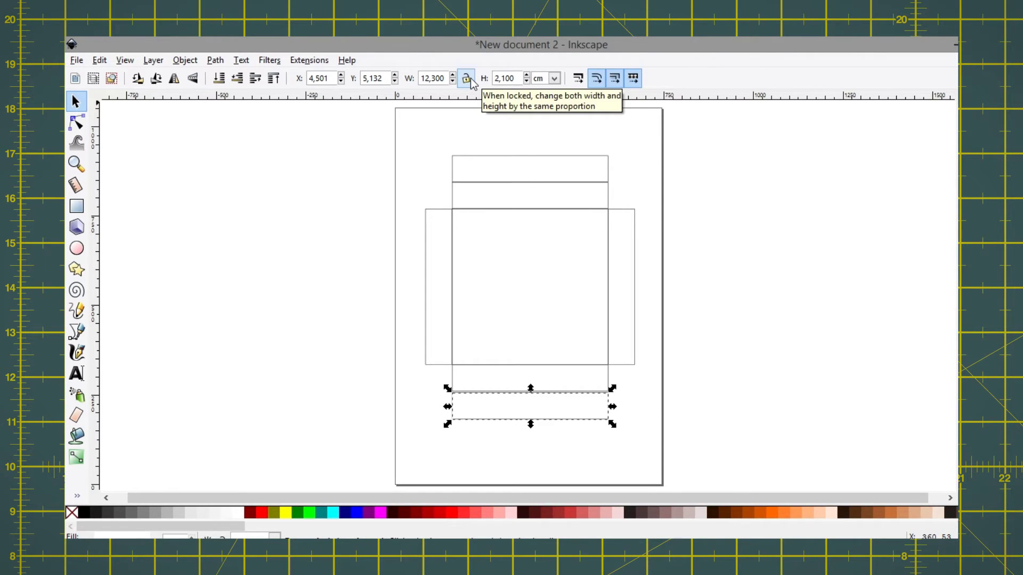
left_click(418, 426)
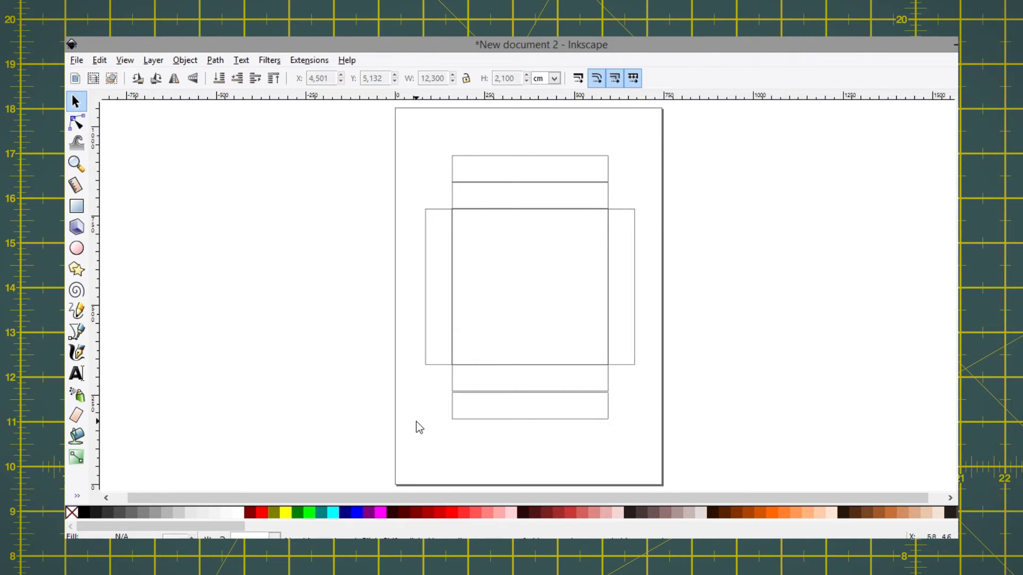
Move the lowest strip up so its upper edge meets the bottom edge of the strip above it
left_click(76, 164)
left_click_drag(435, 385, 467, 409)
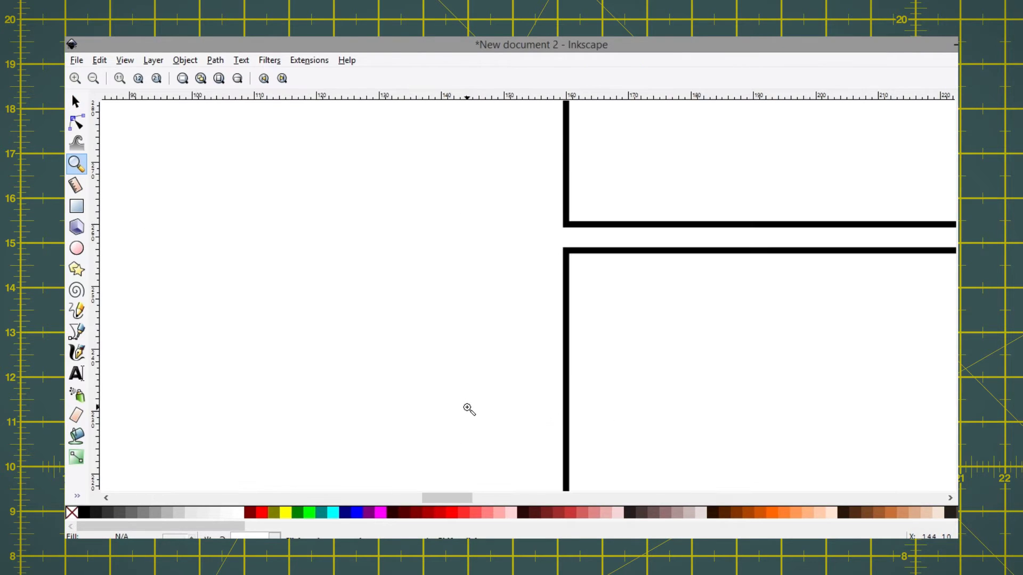
left_click(75, 102)
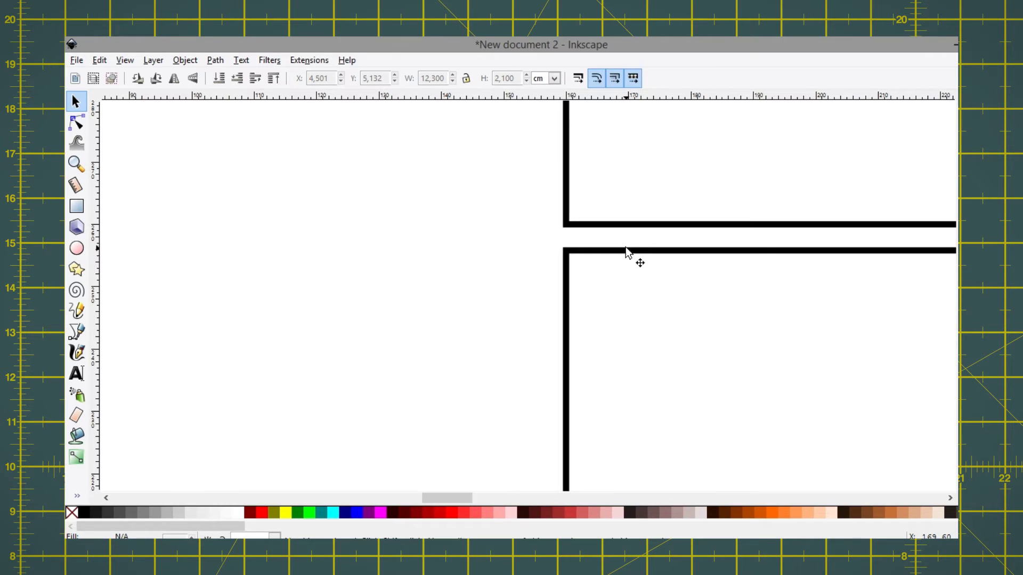
left_click_drag(625, 250, 626, 228)
left_click(500, 244)
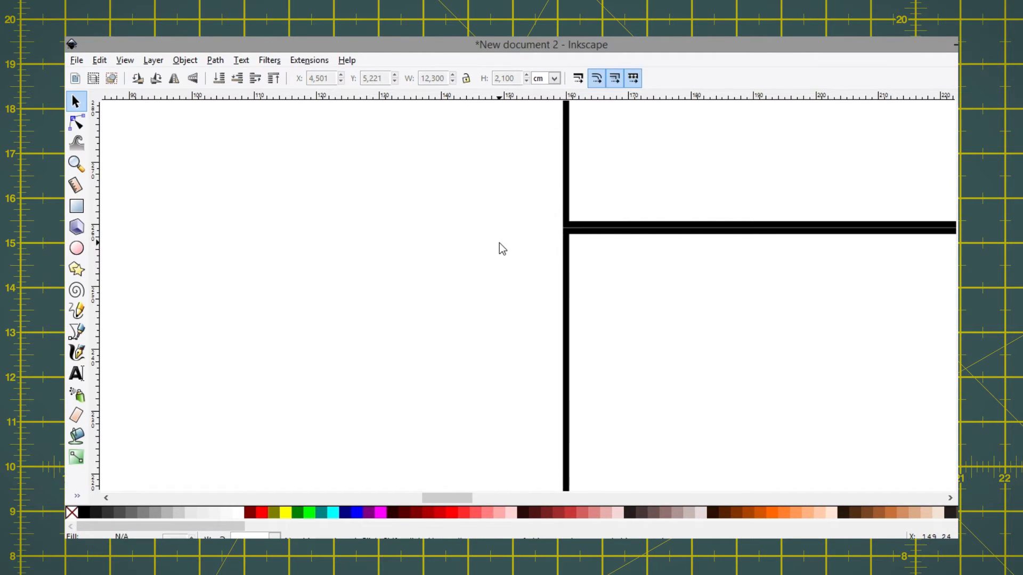
Duplicate the left side strip and reshape the copy into an upper-left corner block beside the two upper strips, about 4.3 cm high
left_click(76, 164)
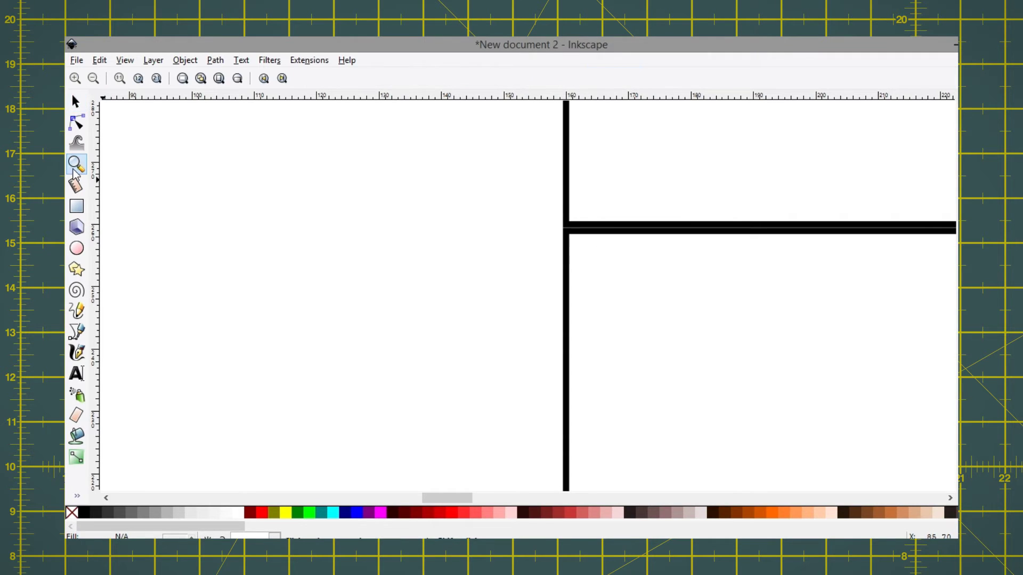
left_click(219, 79)
key("s")
left_click(426, 277)
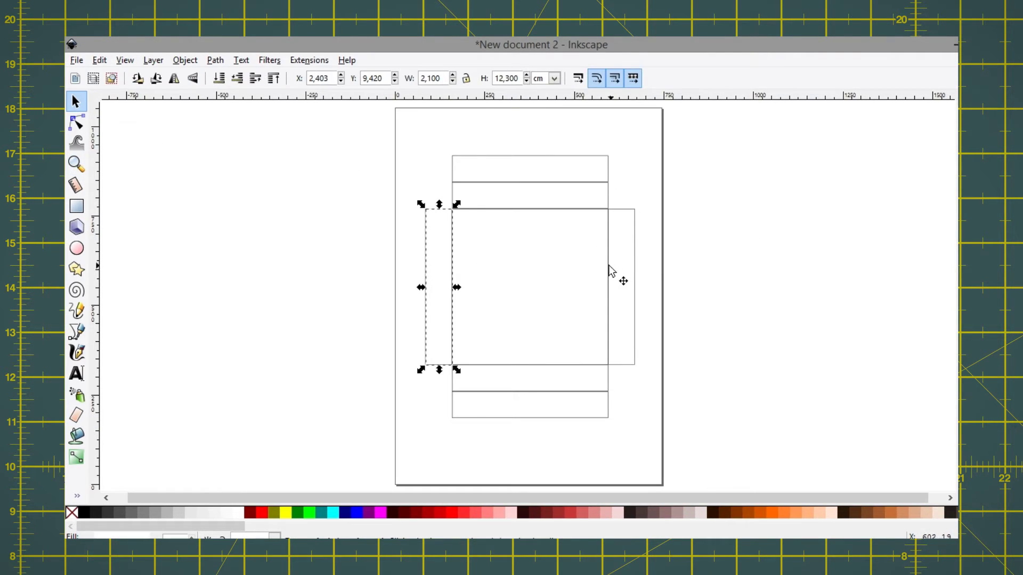
left_click(612, 274)
left_click(433, 270)
left_click(100, 61)
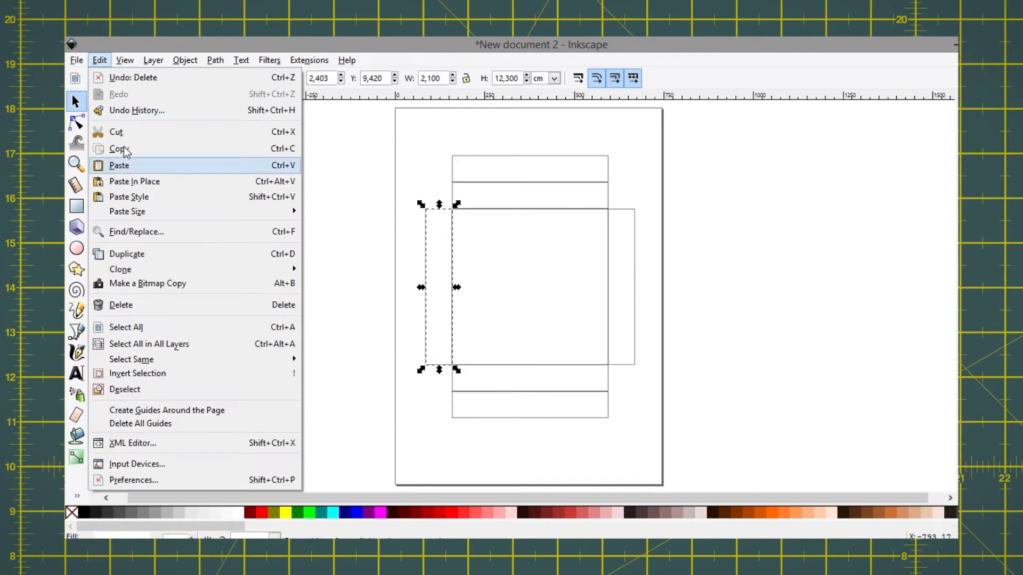
left_click(128, 254)
left_click_drag(440, 373, 439, 165)
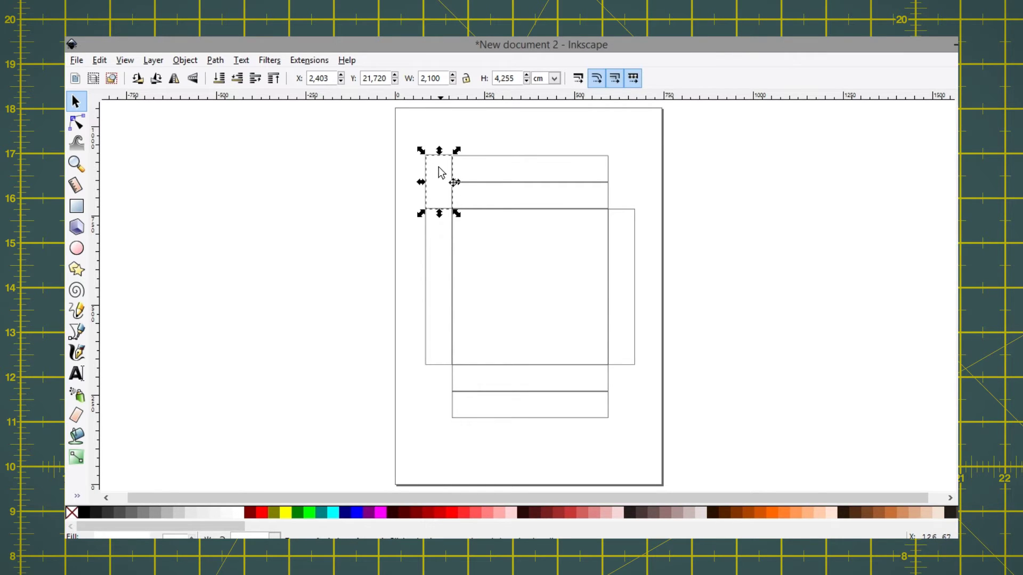
left_click(333, 200)
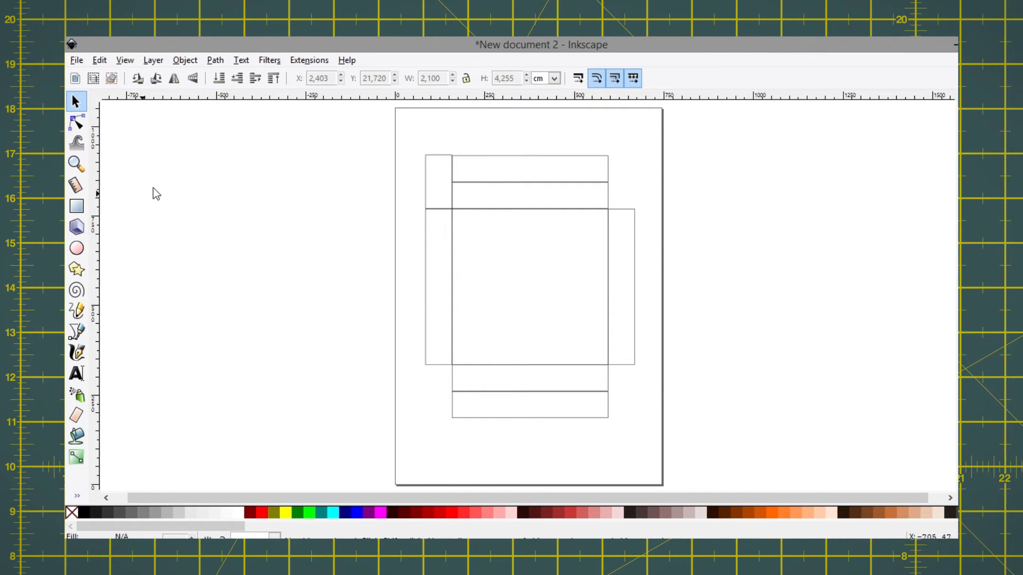
Lower the upper-left corner block's top edge to line up with the top edge of the uppermost strip
key("z")
left_click_drag(440, 147, 465, 165)
left_click(75, 103)
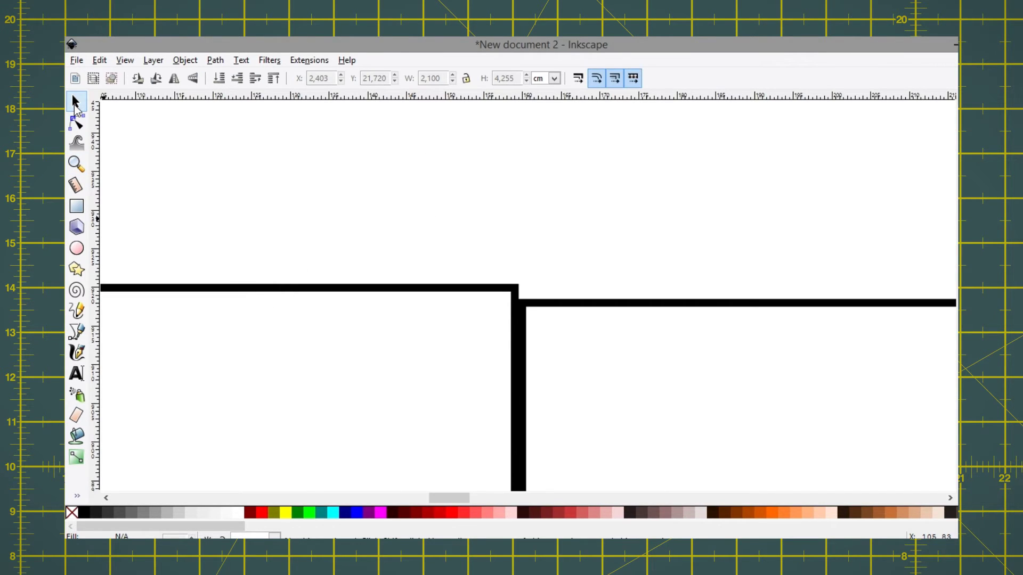
left_click(227, 289)
left_click_drag(231, 279, 231, 293)
left_click(286, 242)
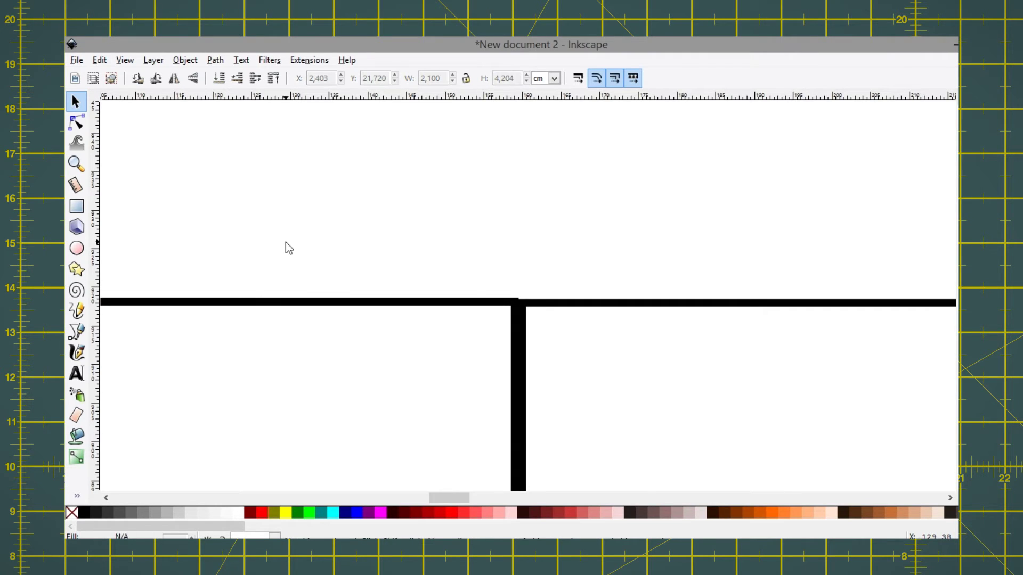
Fill the remaining three corners with copies of the side strips, reshaped to about 4.2 cm high to match the outer strips
left_click(76, 164)
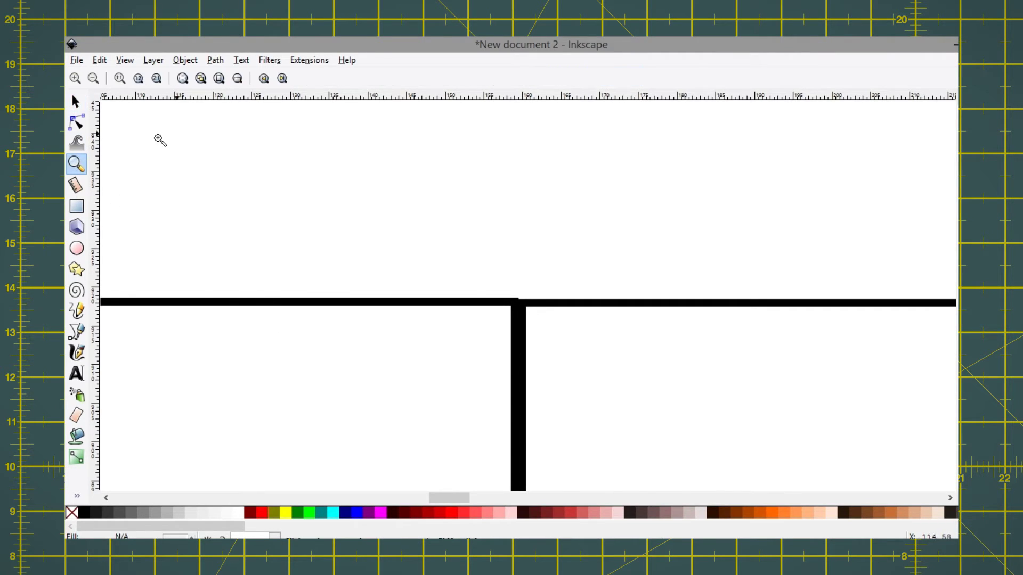
left_click(219, 78)
key("space")
left_click_drag(623, 205, 621, 419)
left_click(191, 184)
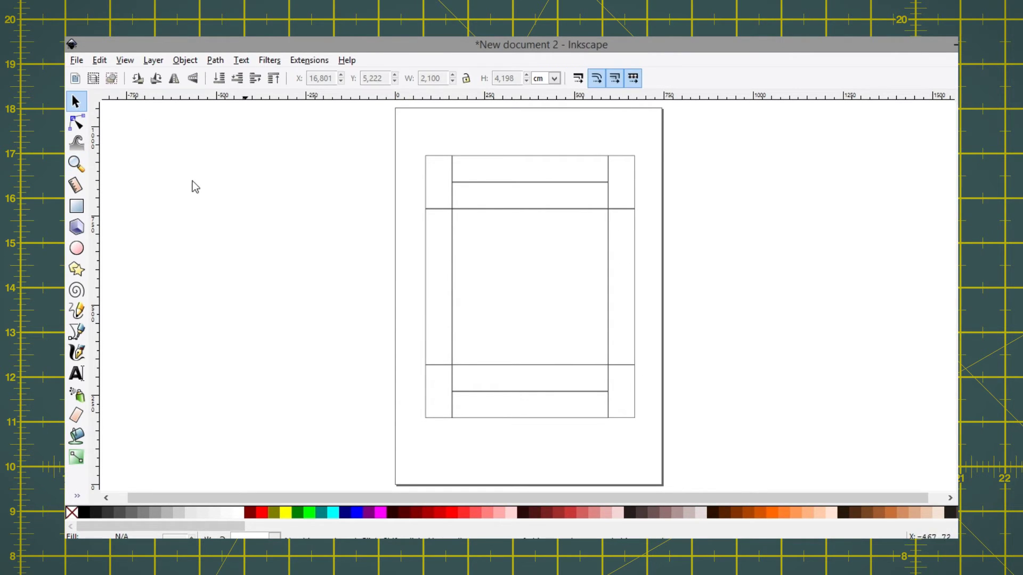
Duplicate the central square and resize the copy to 5.7 cm wide and 6.5 cm high
left_click(515, 275)
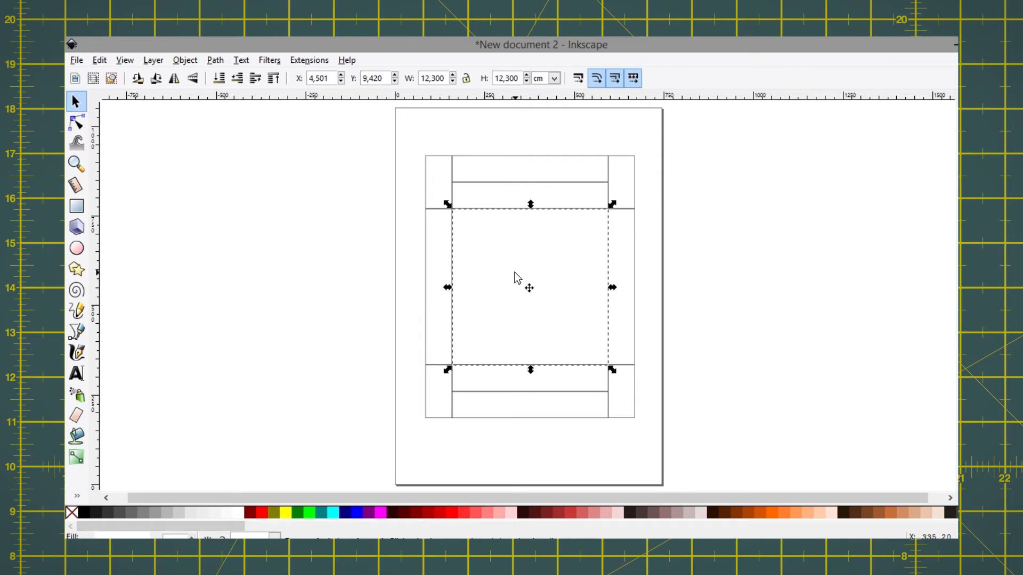
left_click(100, 59)
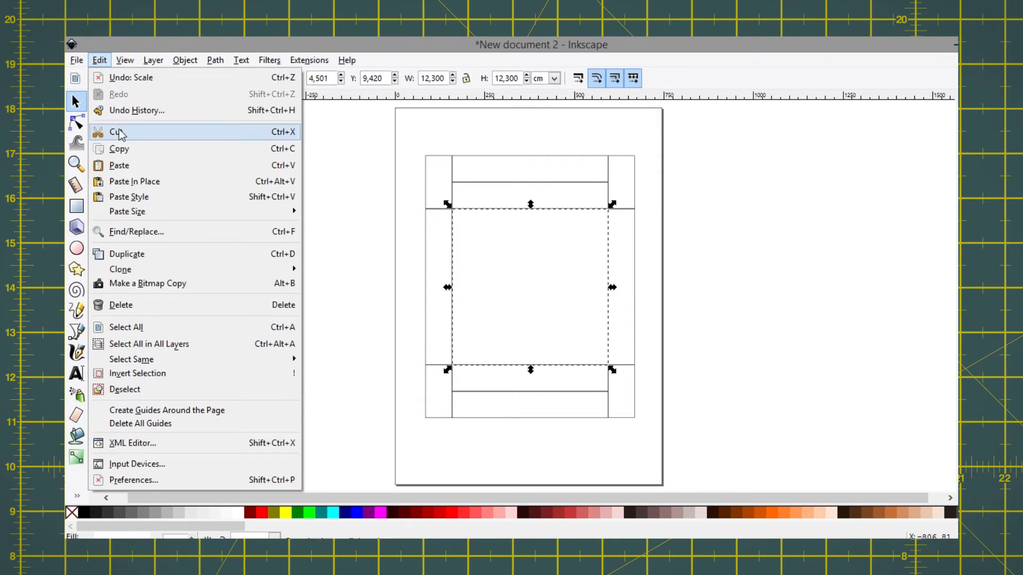
left_click(130, 255)
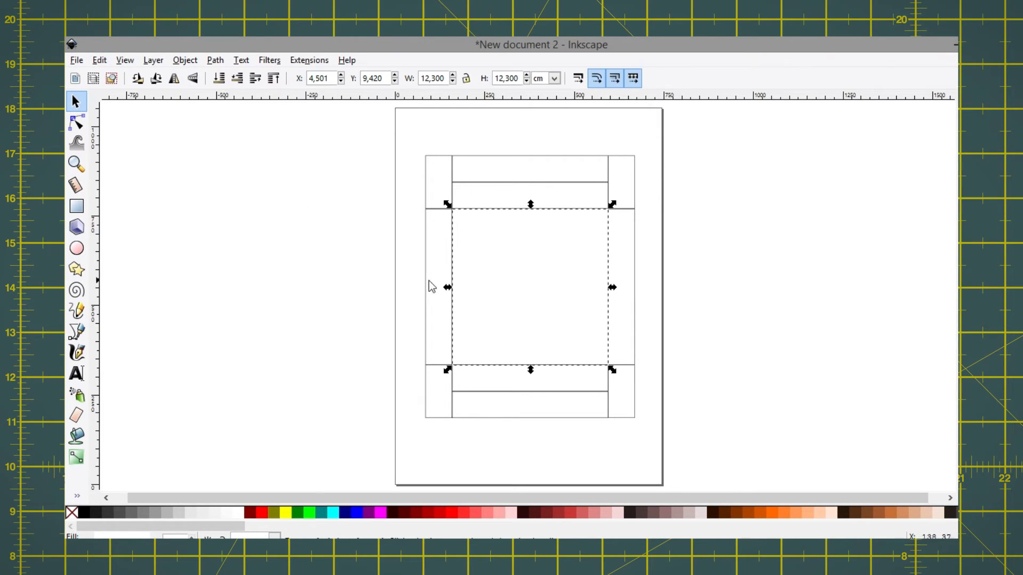
left_click_drag(445, 78, 421, 76)
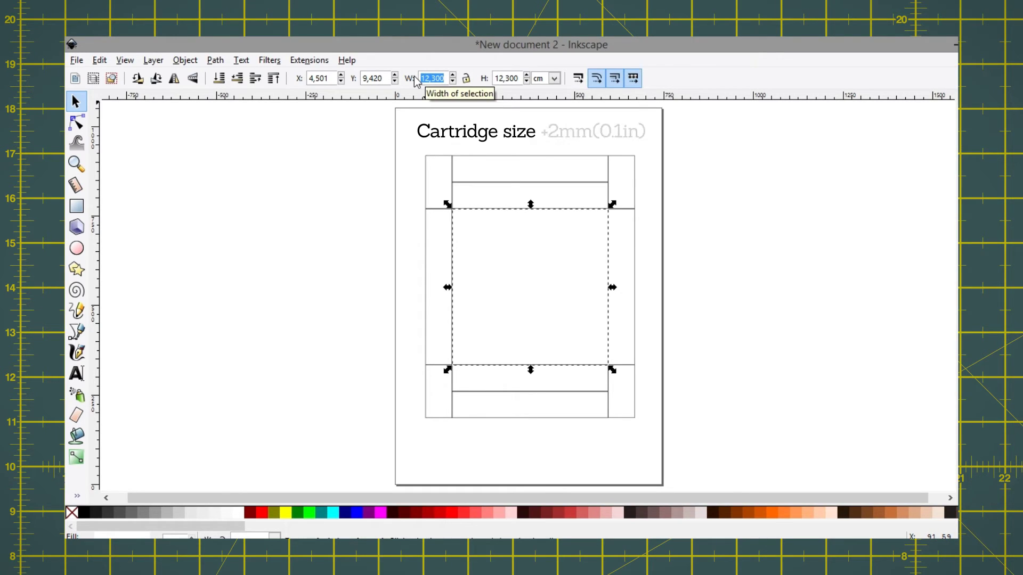
type("5,7")
key("Return")
left_click_drag(517, 77, 490, 78)
type("6")
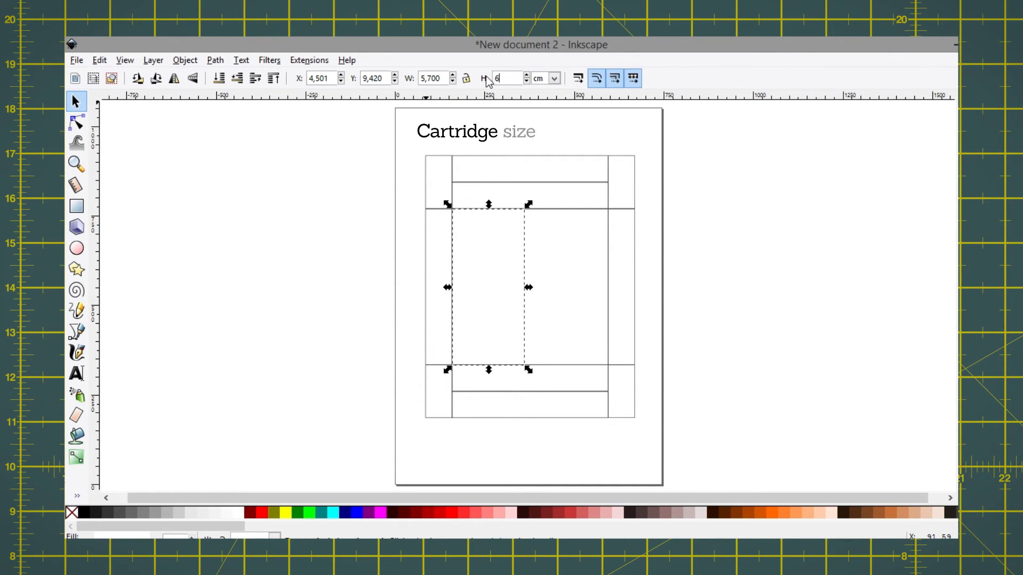
type(",5")
key("Return")
Set the cartridge rectangle's size to 5.9 cm wide and 6.7 cm high
left_click_drag(426, 79, 444, 78)
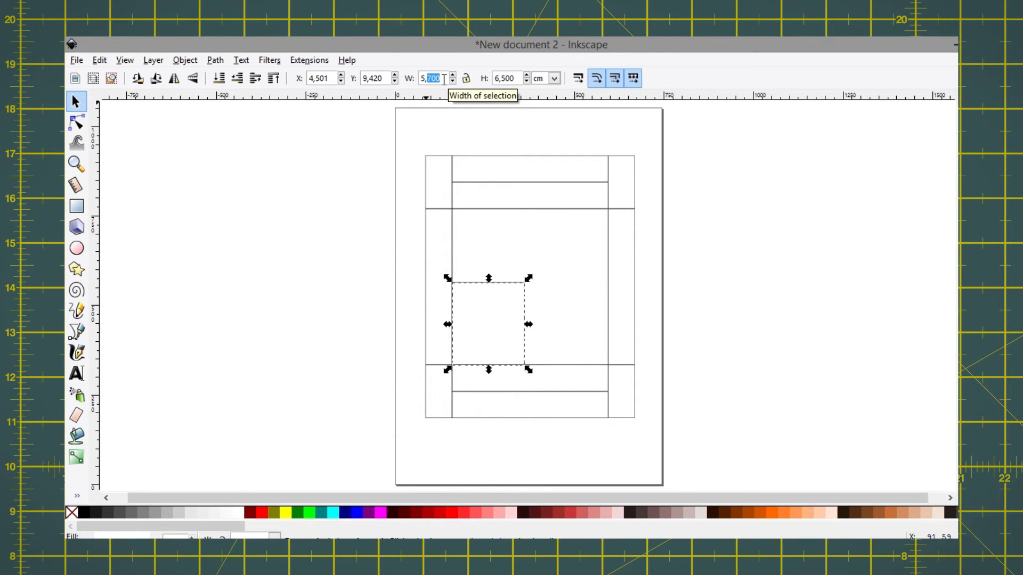
type("9")
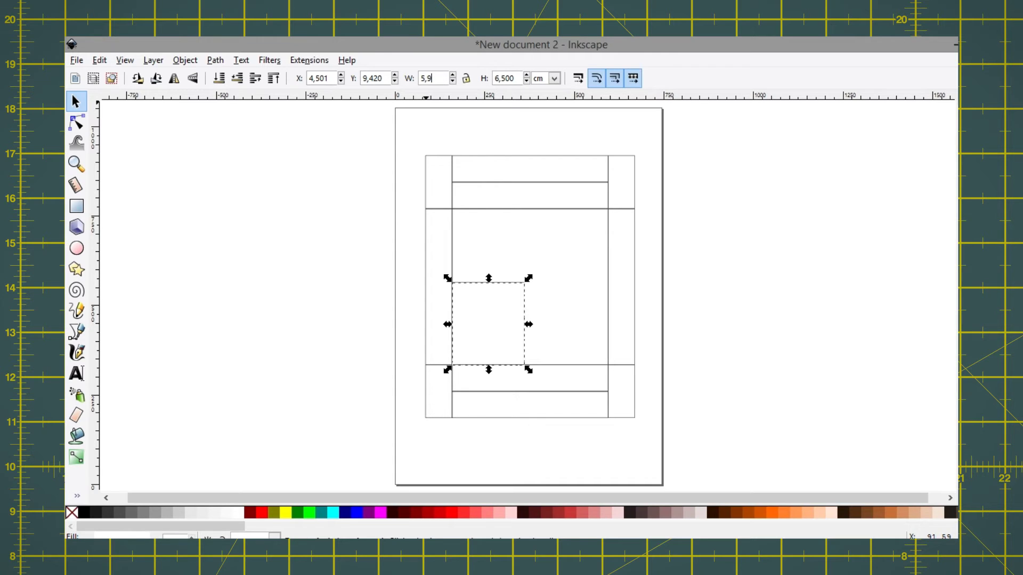
key("Return")
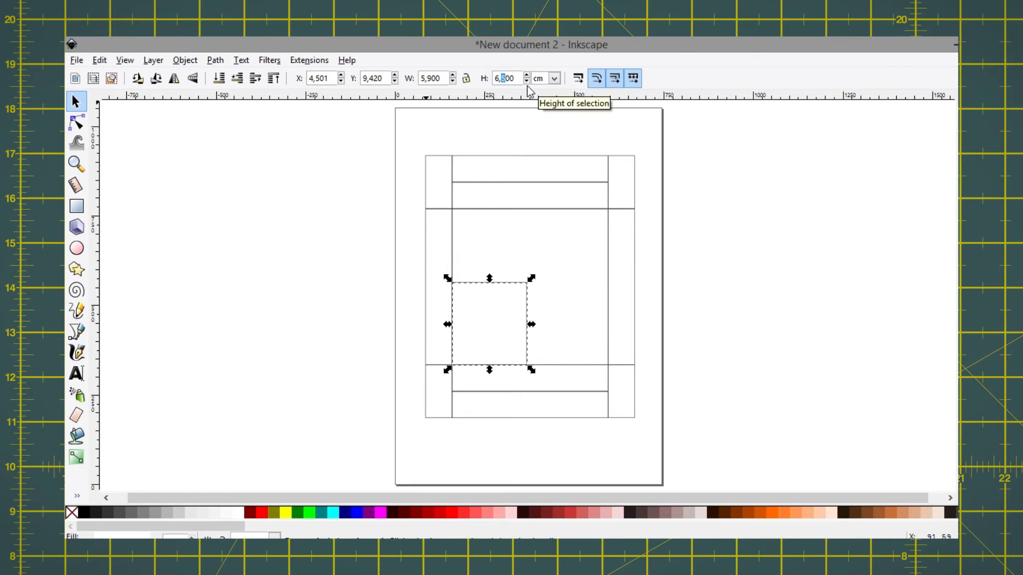
type("7")
key("Return")
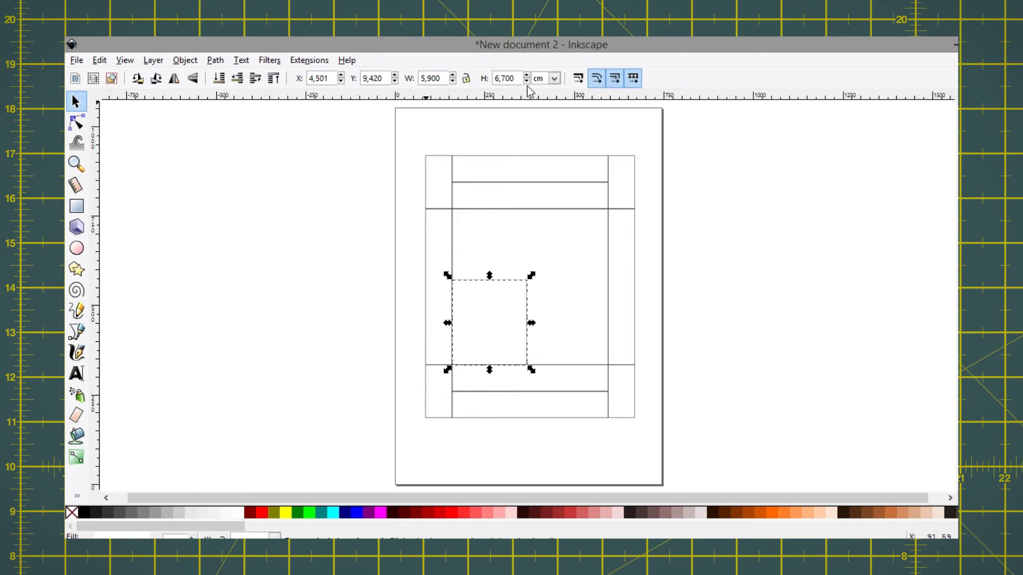
Center the cartridge rectangle both horizontally and vertically within the central square using Align and Distribute
left_click(560, 260, "shift")
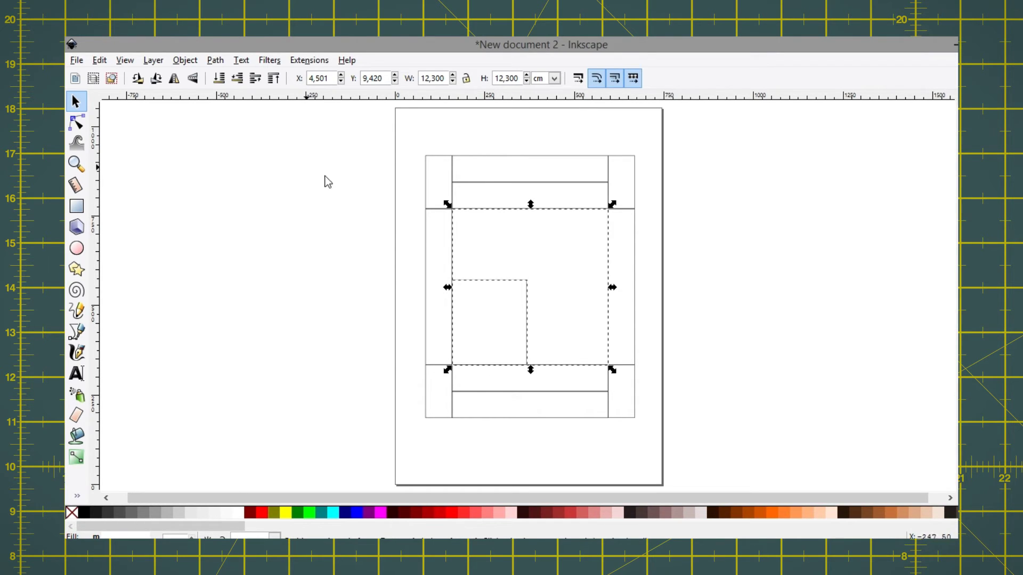
left_click(185, 61)
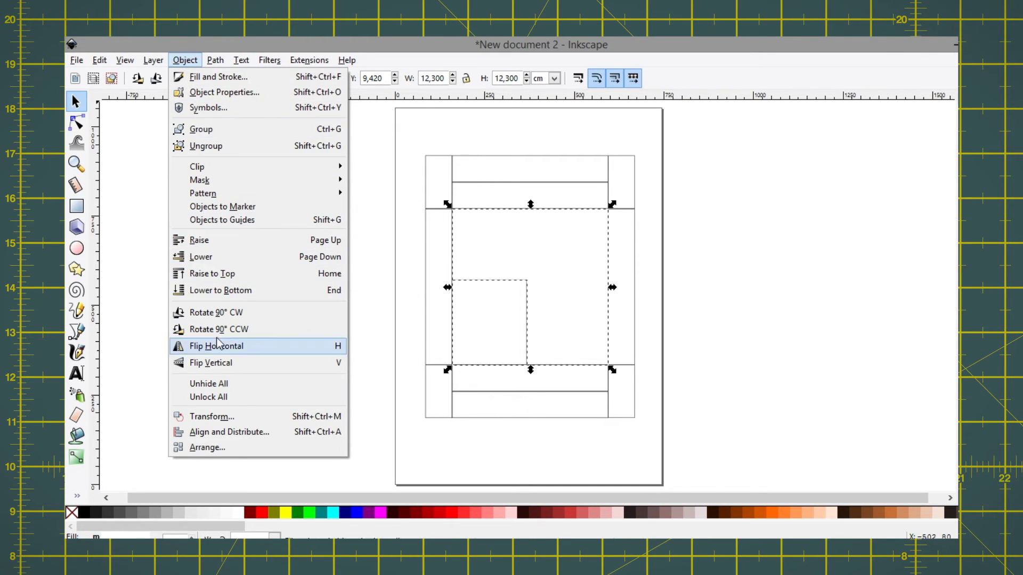
left_click(218, 433)
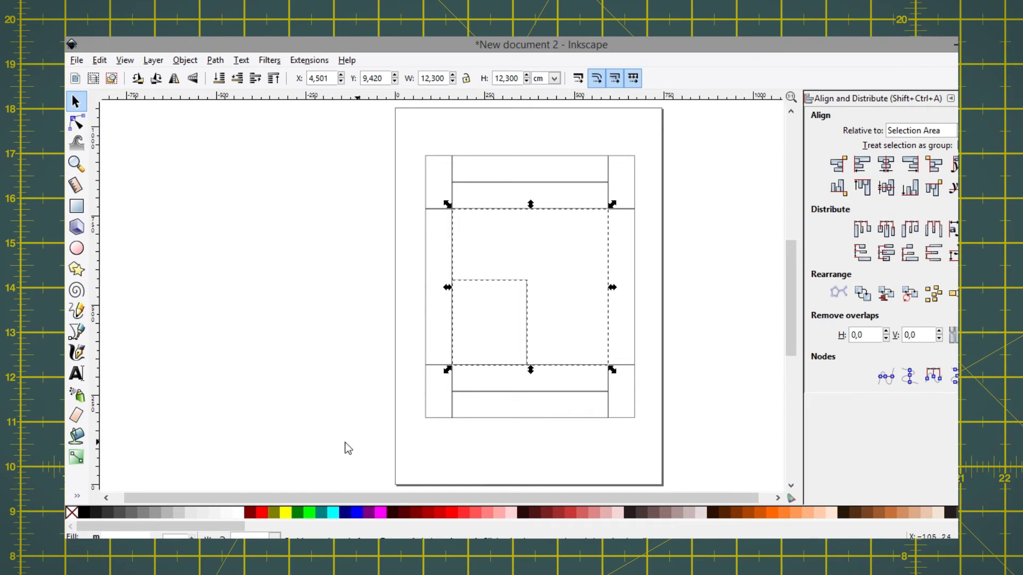
left_click(887, 166)
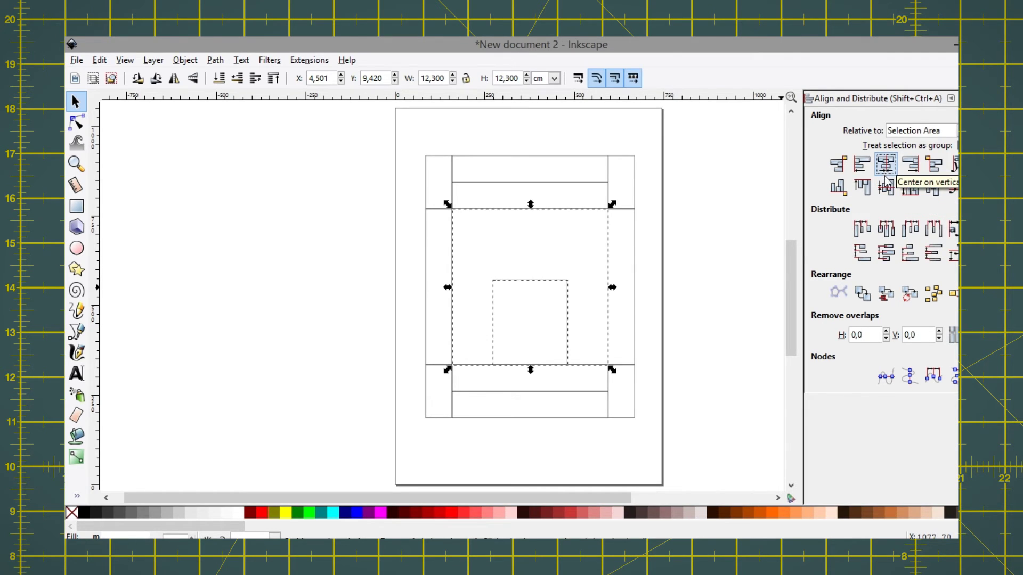
left_click(886, 189)
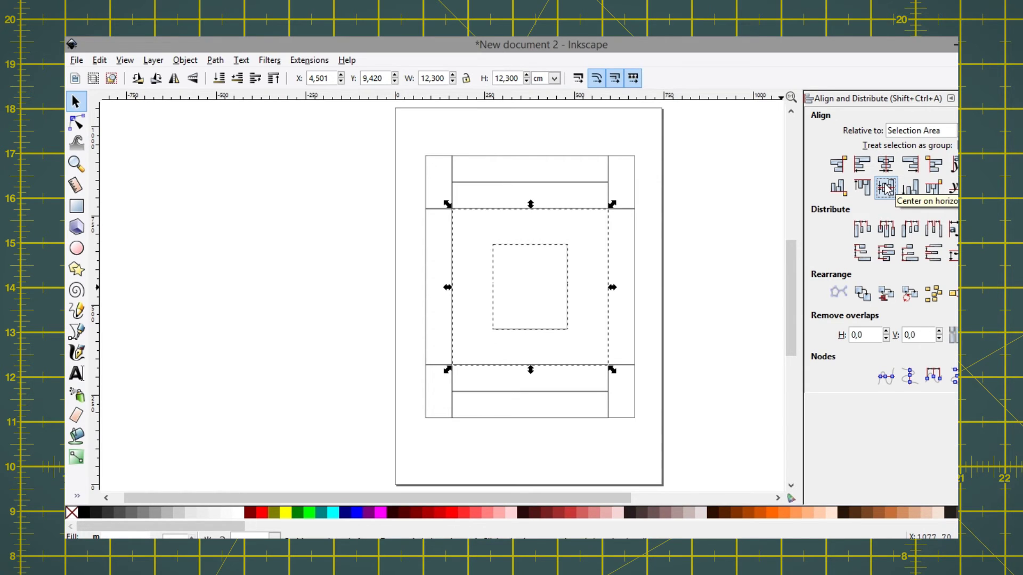
left_click(951, 99)
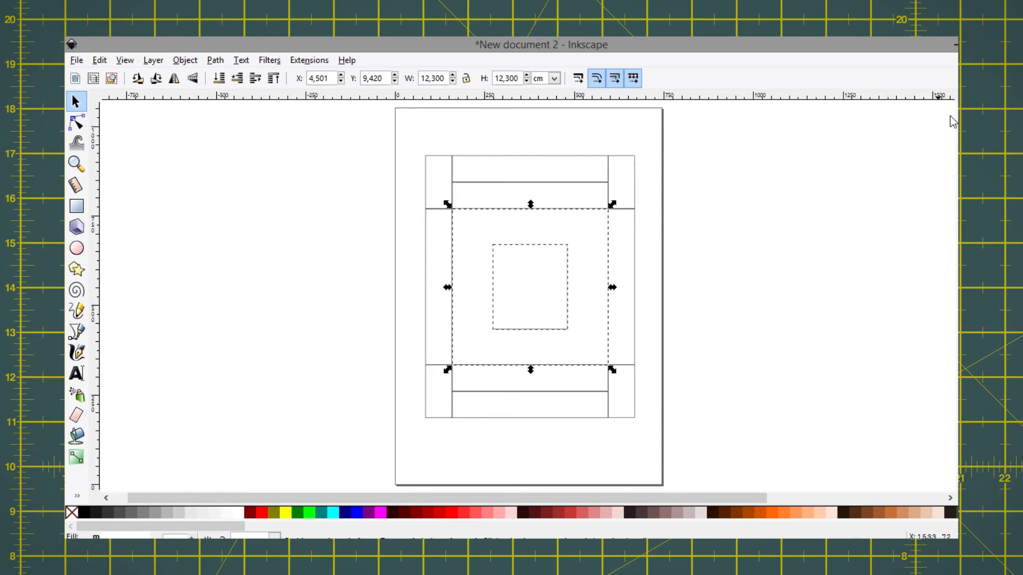
left_click(292, 209)
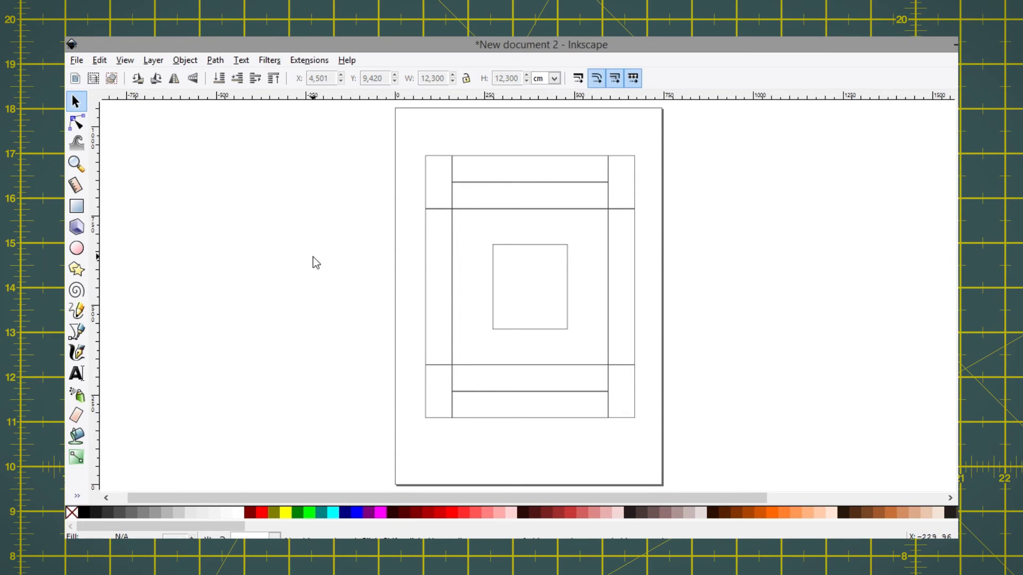